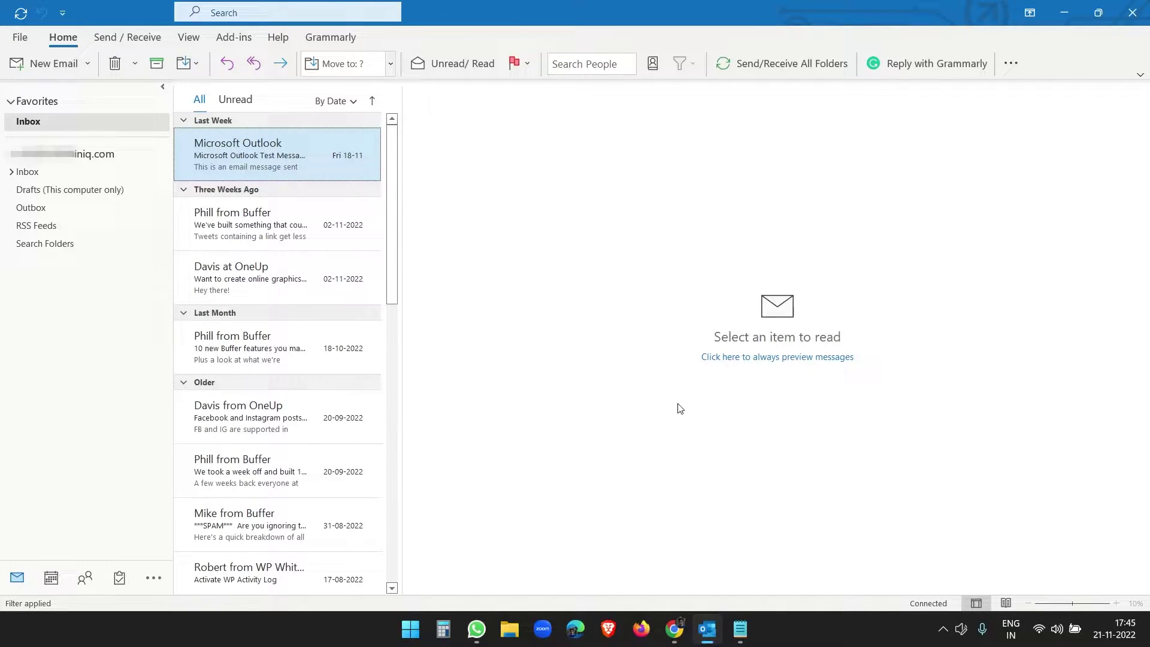
Step: Review the HTML signature code and its rendered preview
left_click(738, 626)
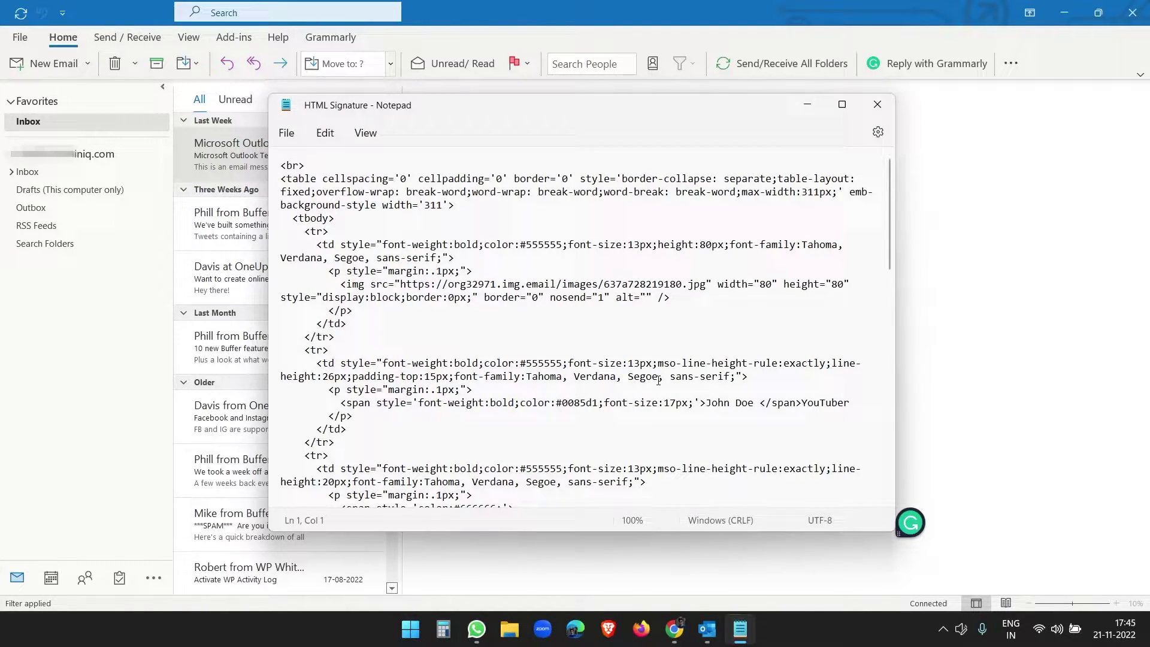
scroll(630, 352, "down", 4)
scroll(631, 353, "down", 4)
scroll(631, 352, "up", 8)
left_click(674, 629)
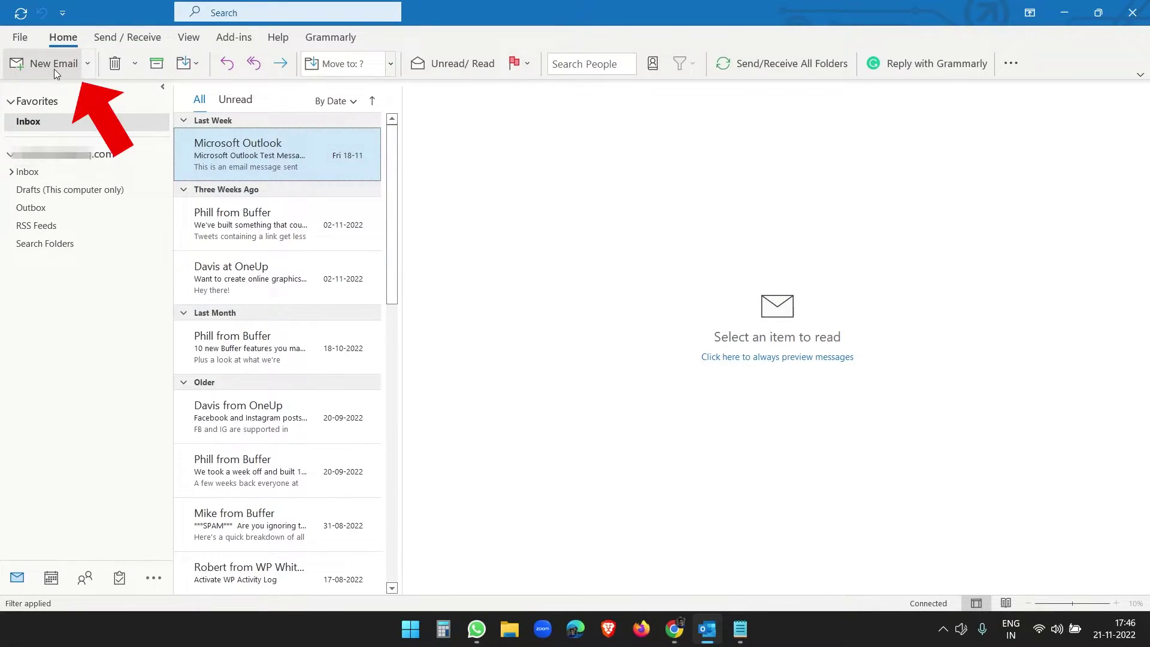
Step: Check the signature settings from a new message, then close them and the message unchanged
left_click(52, 66)
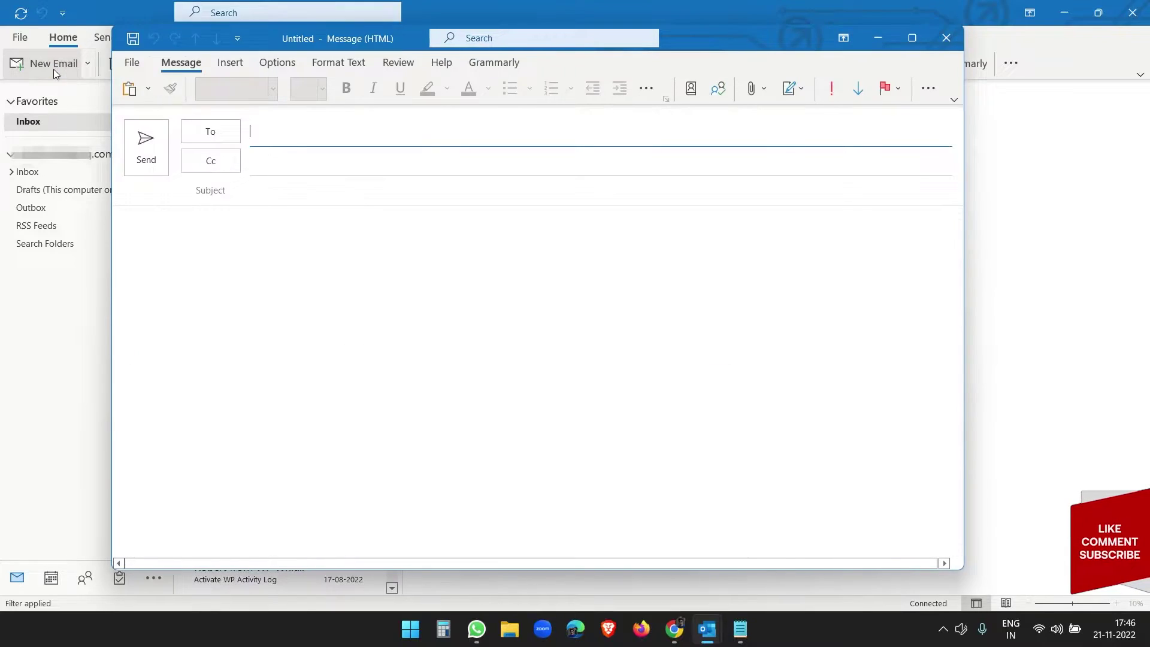
left_click(800, 93)
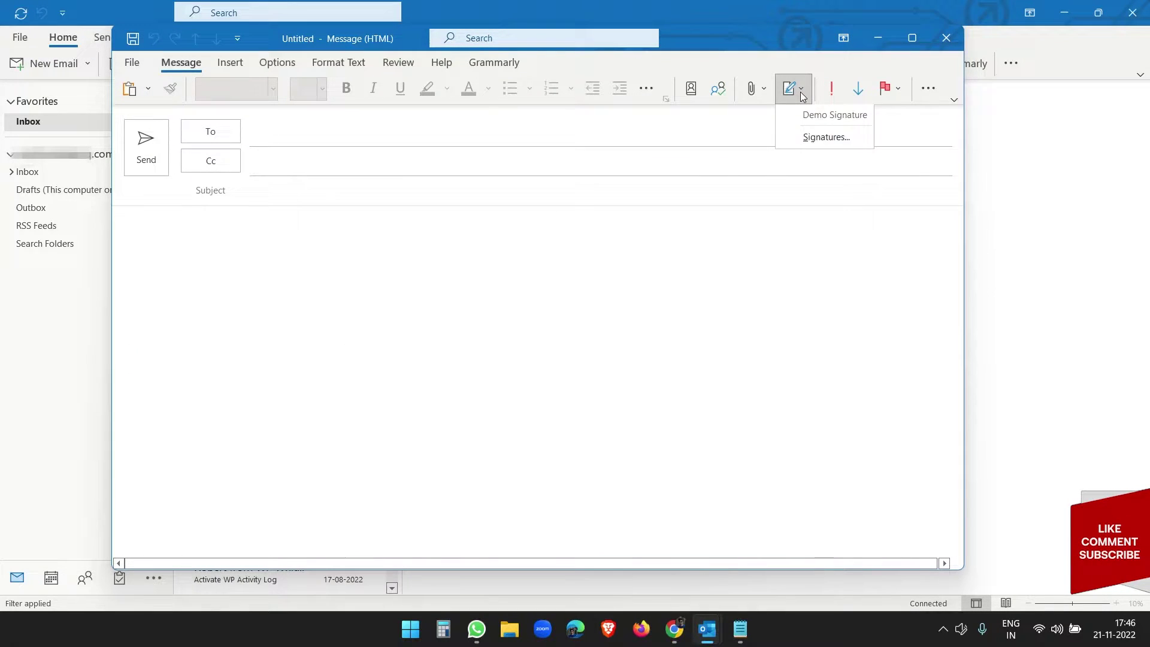
left_click(814, 142)
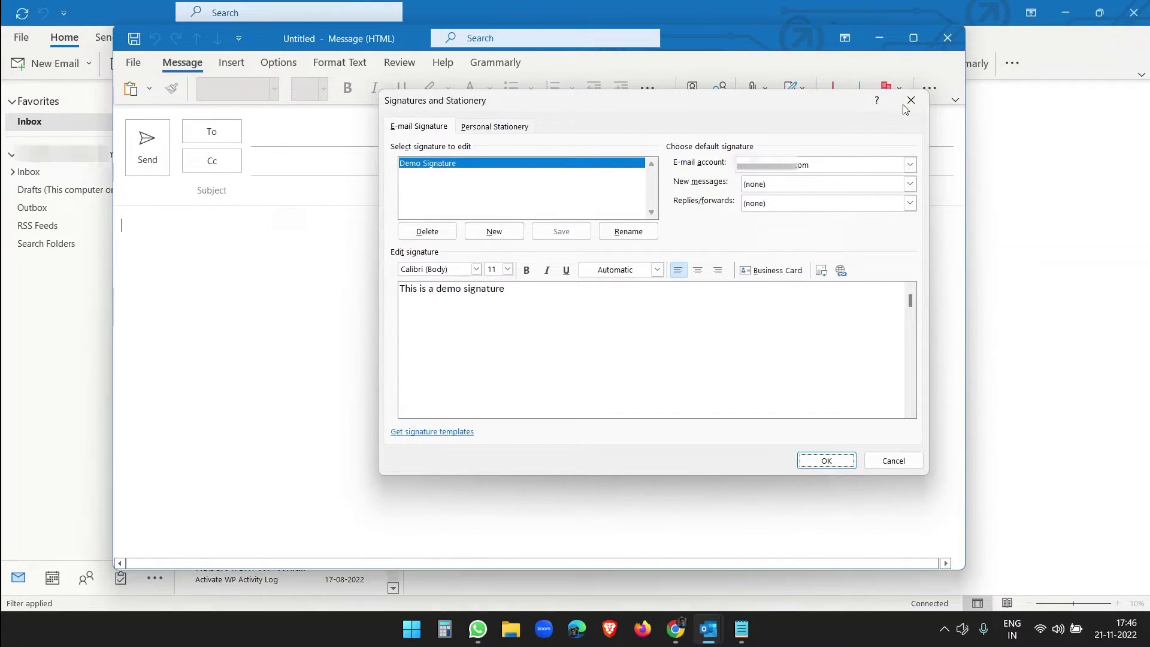
left_click(909, 102)
left_click(950, 40)
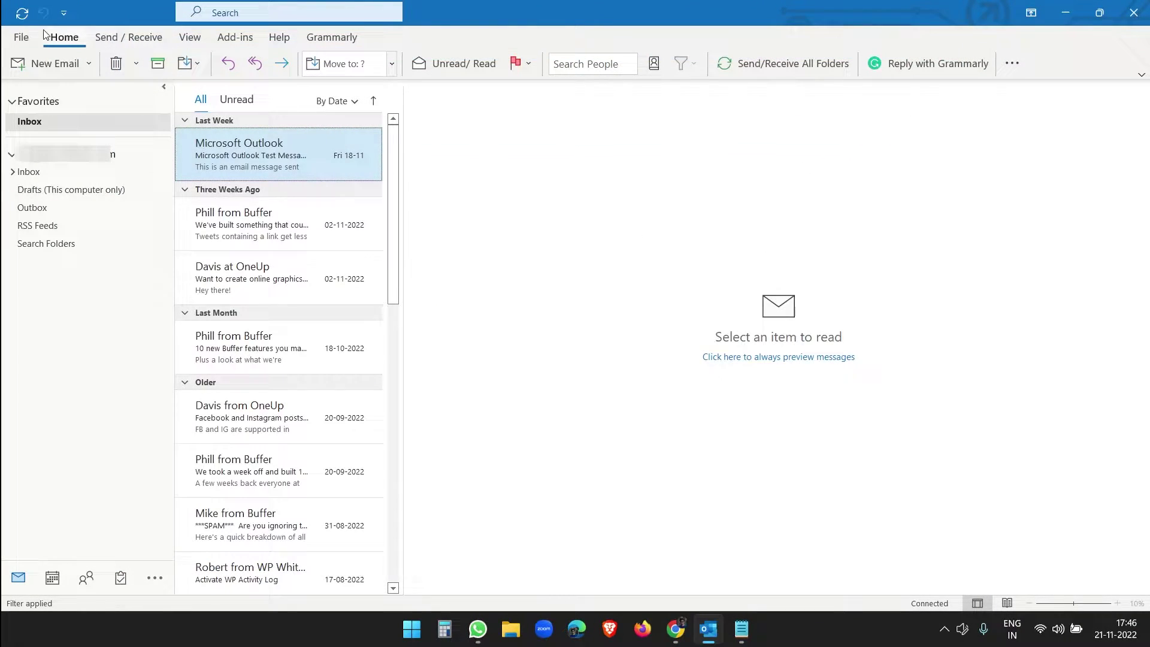
Step: Reach Signatures and Stationery through File > Options > Mail
left_click(21, 36)
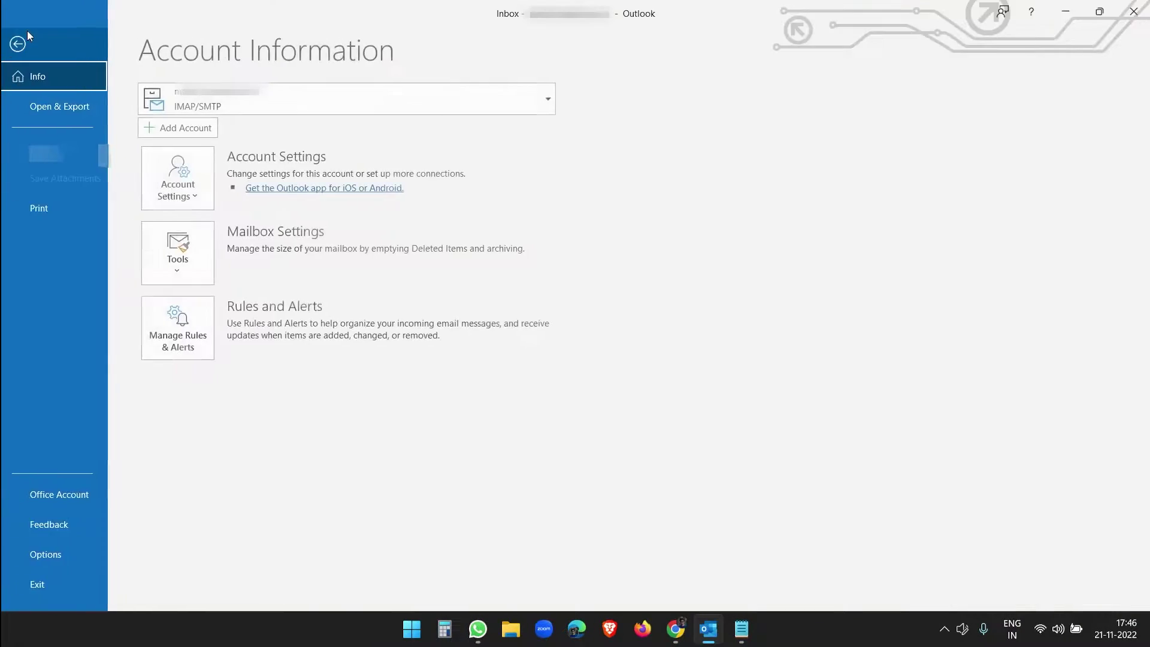
left_click(51, 554)
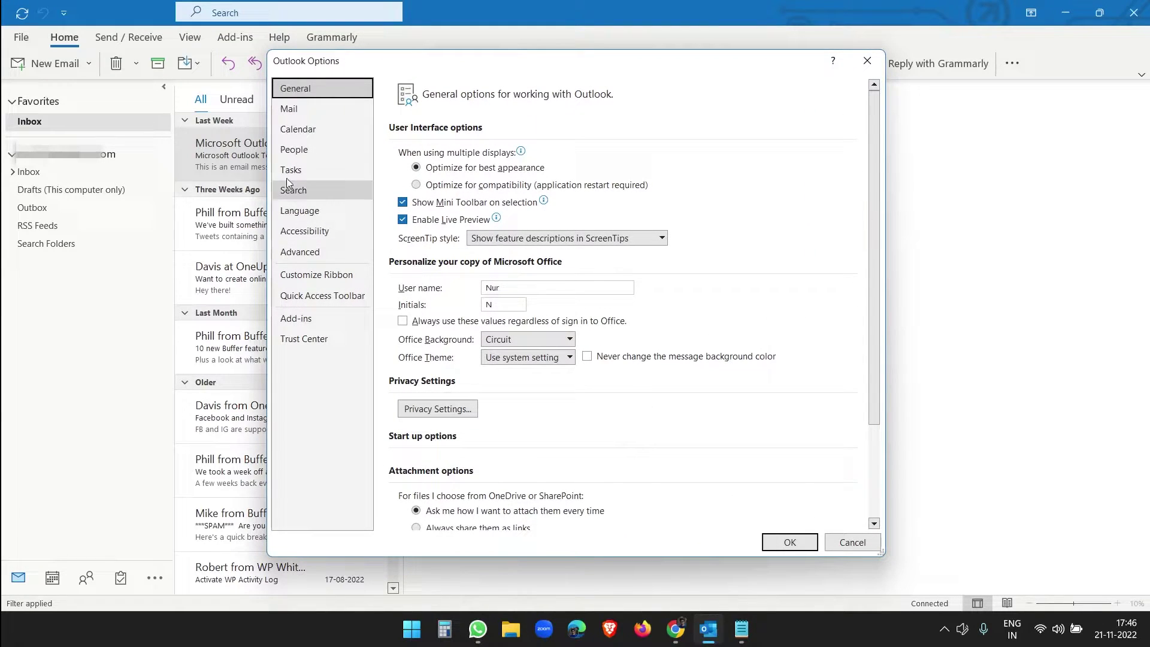
left_click(298, 114)
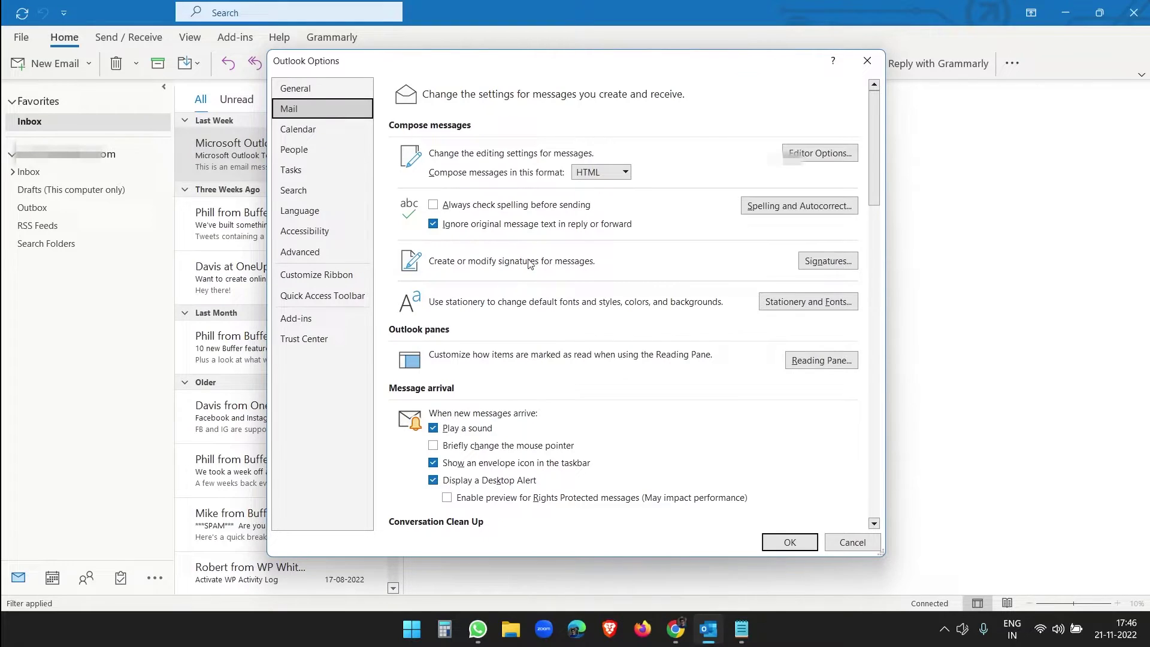
left_click(831, 263)
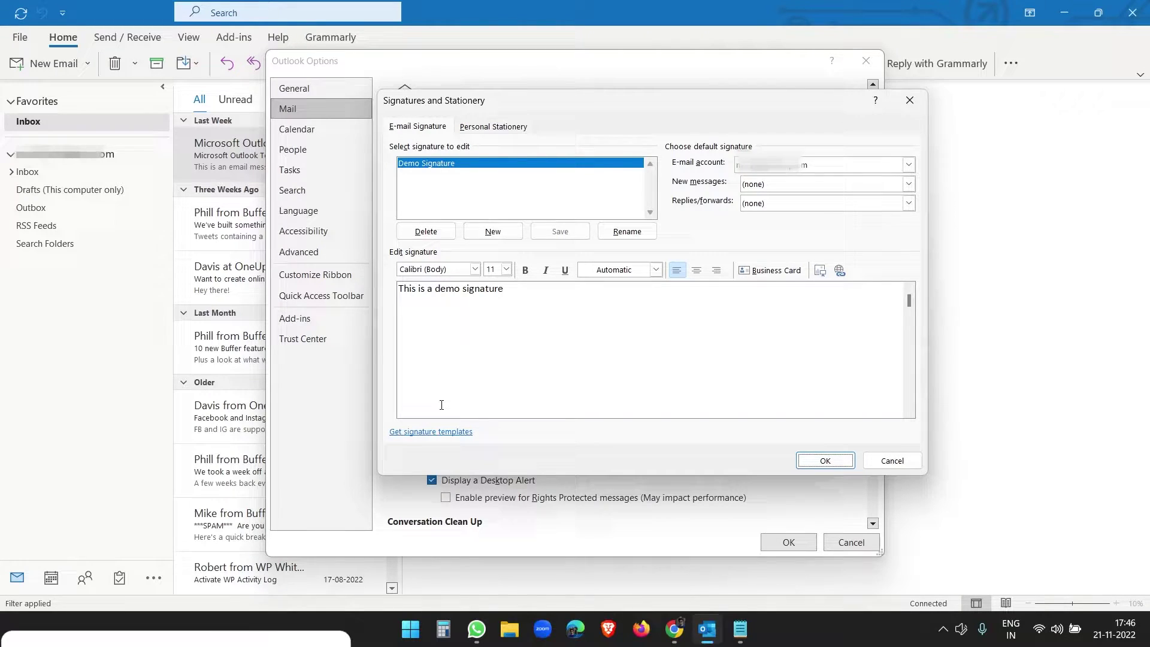
Step: Create a signature named 'Signature' reading 'Subscribe to the channel' as the new-message default
left_click(493, 232)
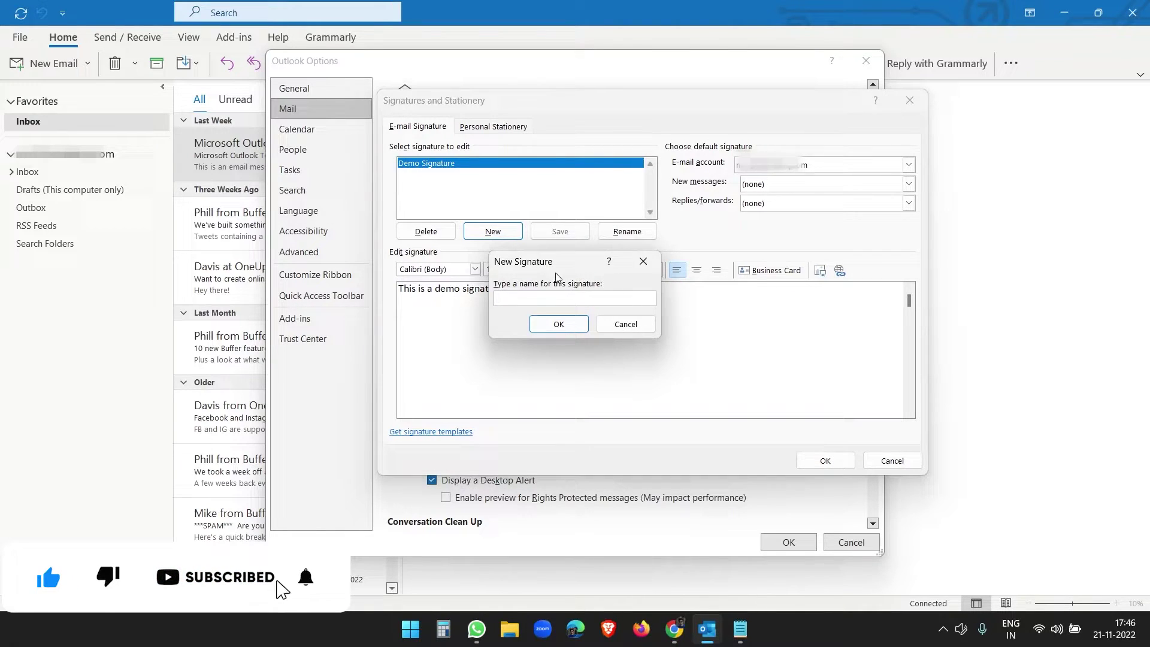
type("Signature")
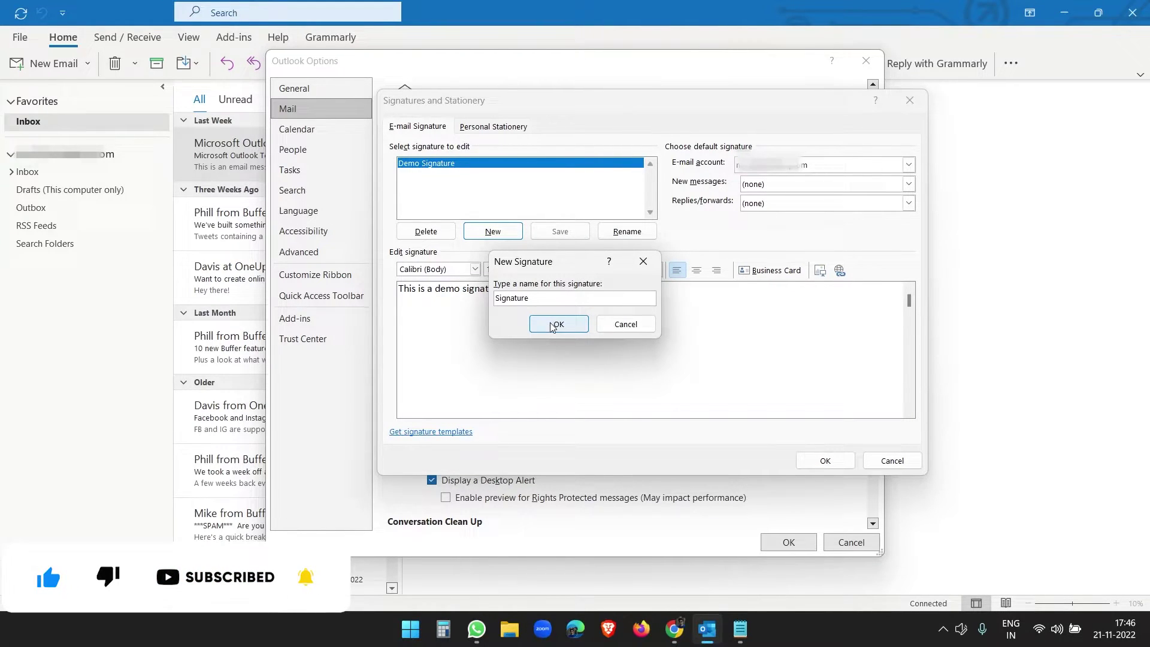
left_click(555, 323)
left_click(535, 329)
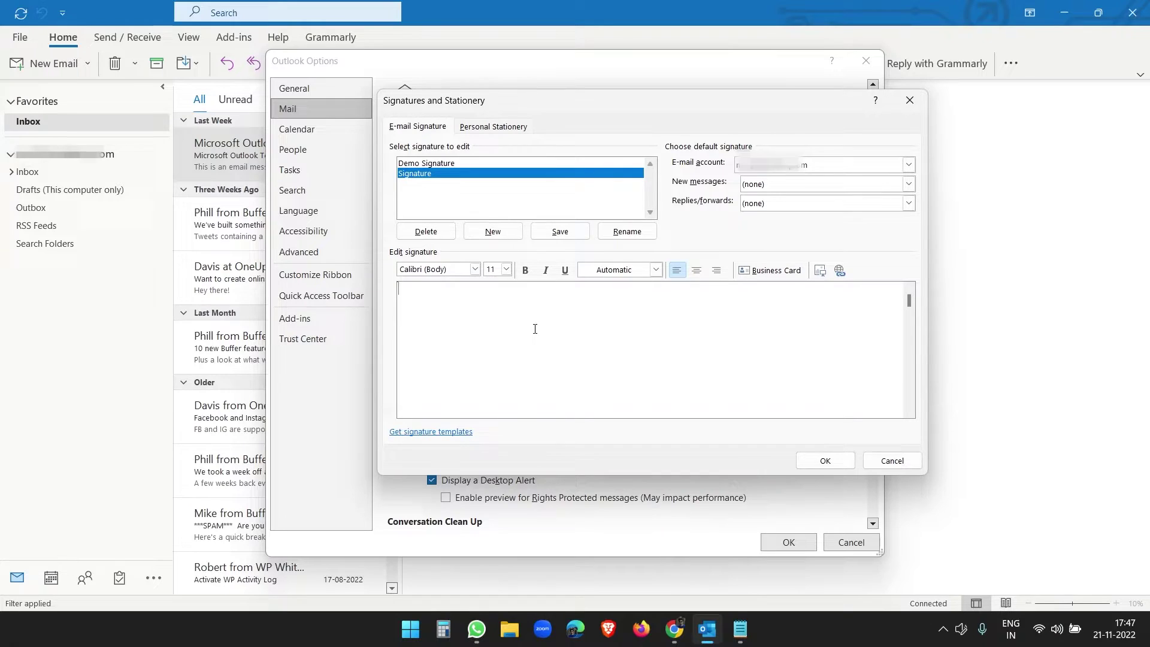
type("Subscribe")
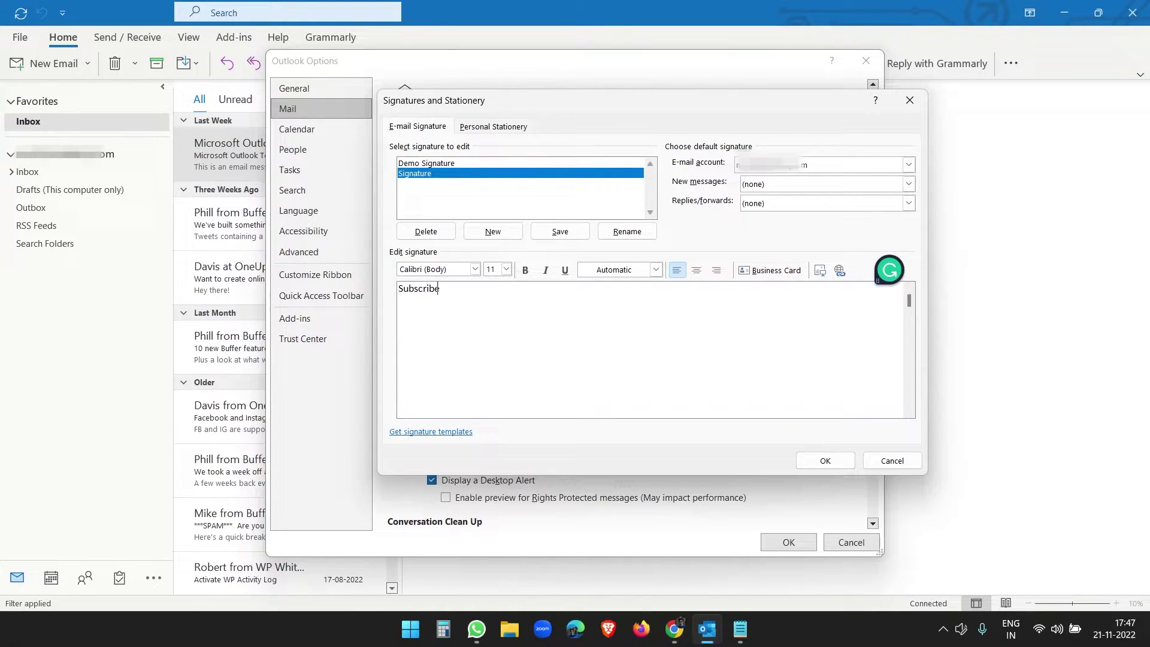
type(" to the channel")
left_click(827, 463)
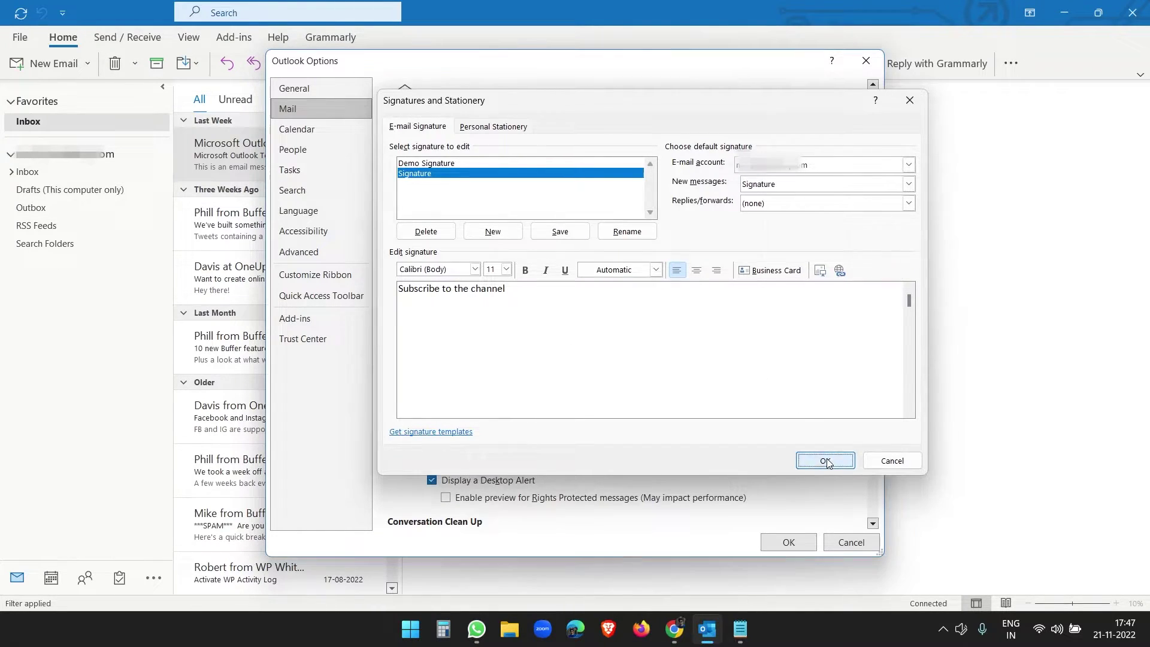
left_click(826, 542)
key("alt+Tab")
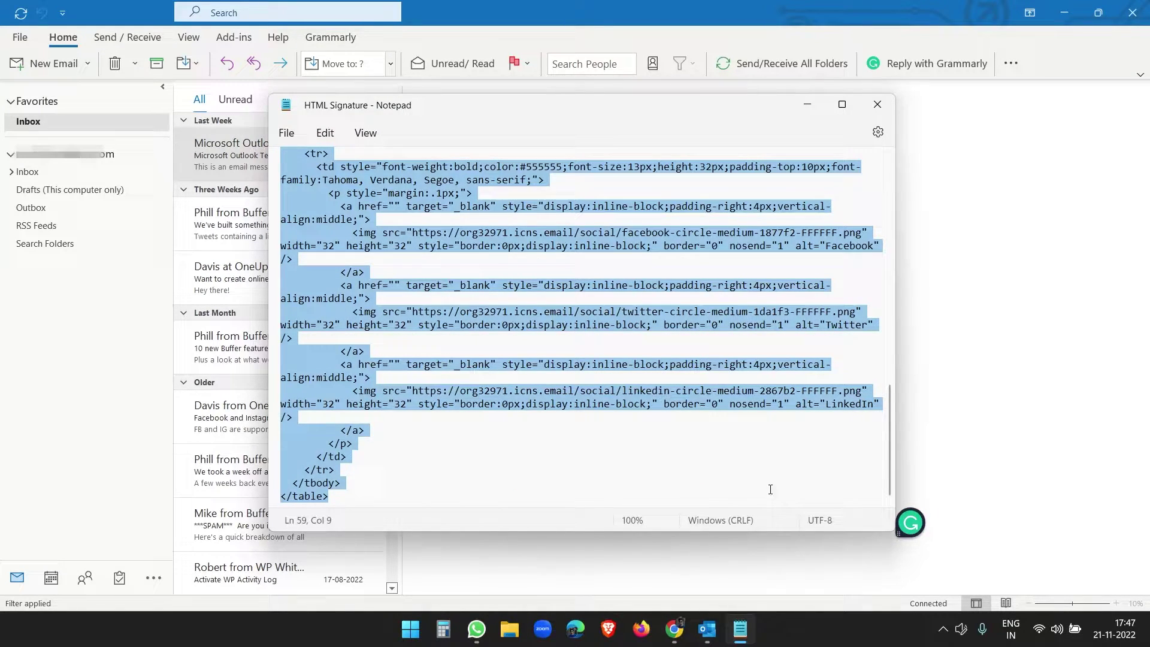
Step: View the rendered signature page's source in Chrome and copy all of its HTML
left_click(675, 632)
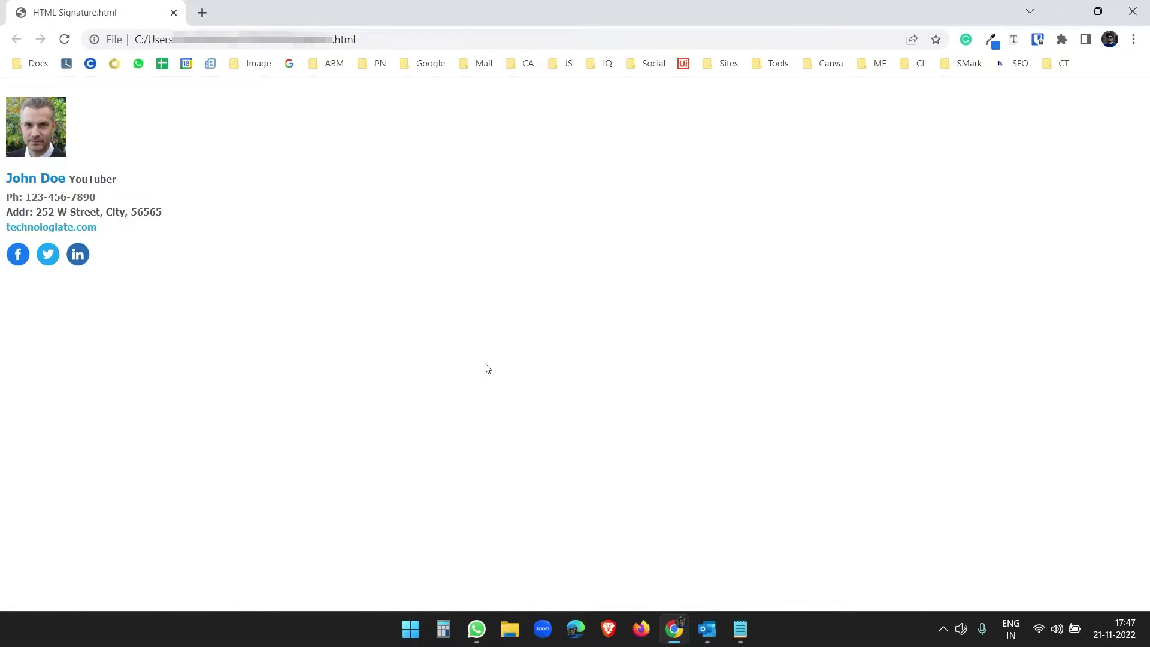
right_click(116, 155)
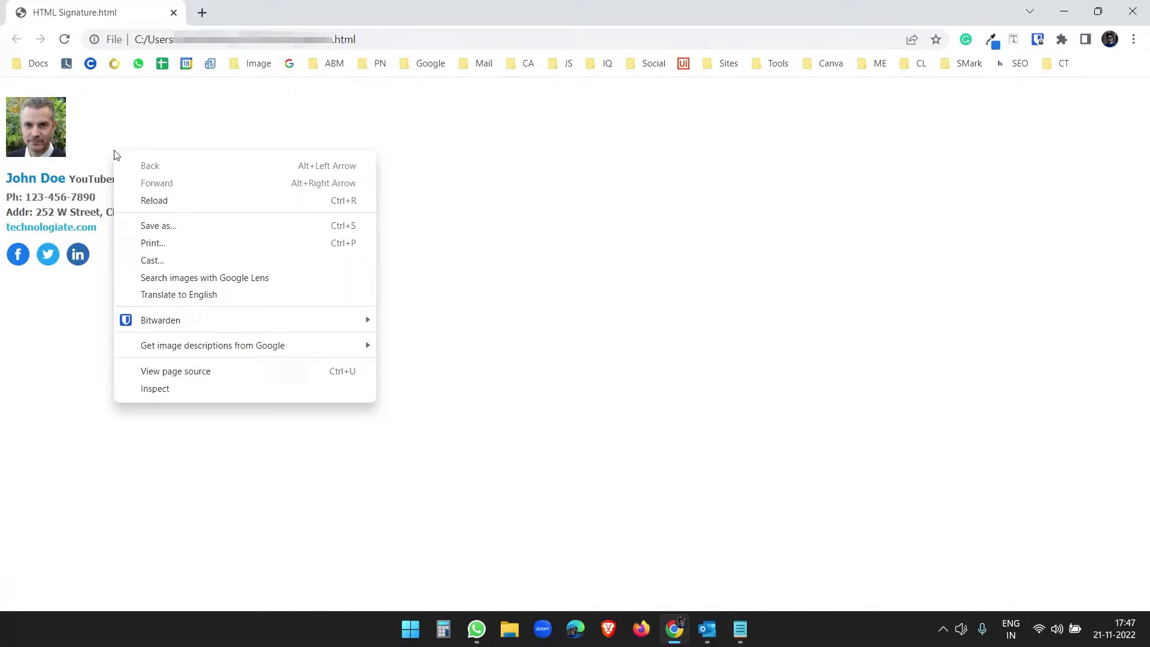
left_click(197, 372)
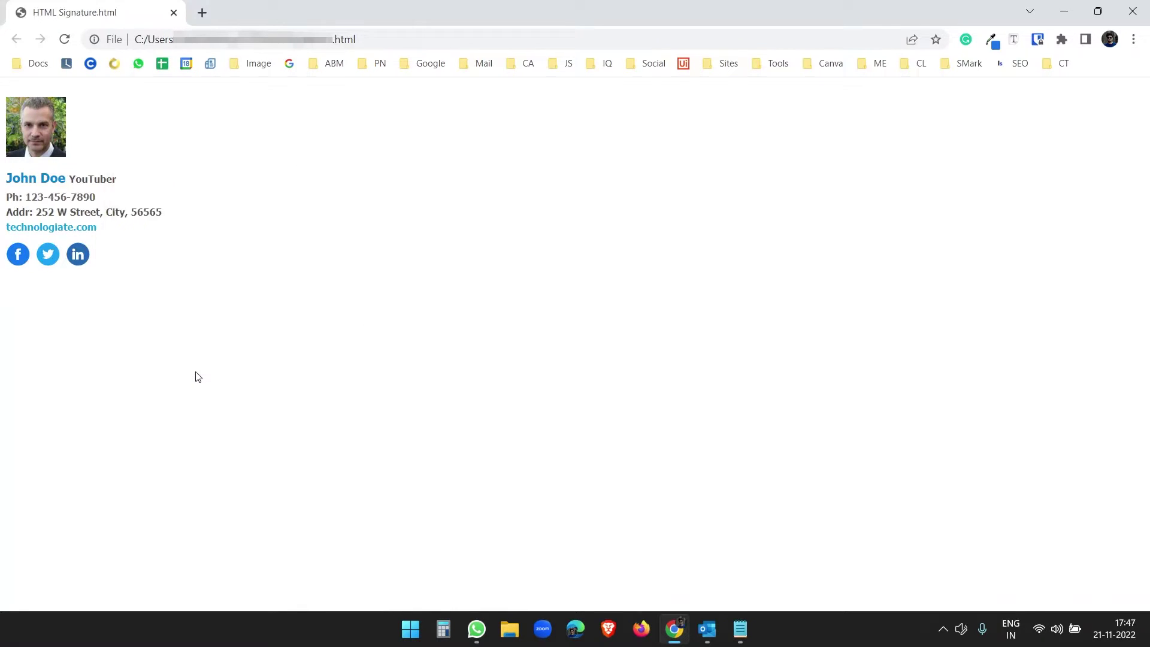
key("ctrl+a")
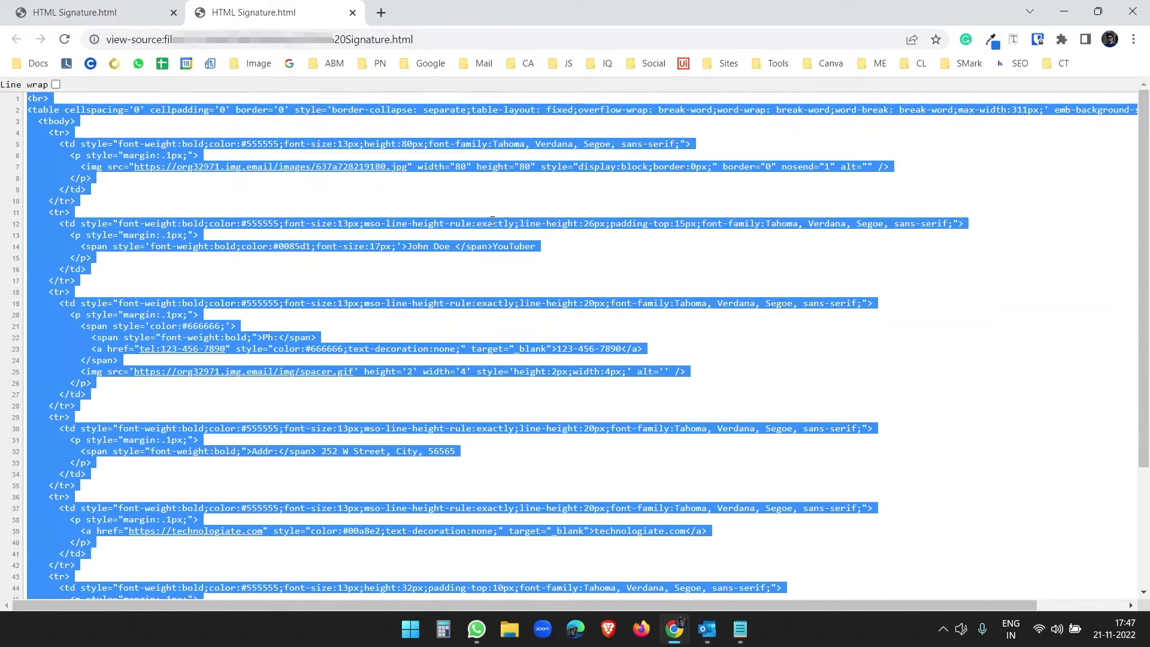
right_click(489, 219)
left_click(512, 232)
Step: Browse This PC > C: > Users to the personal user folder and select AppData
scroll(632, 257, "down", 3)
left_click(508, 629)
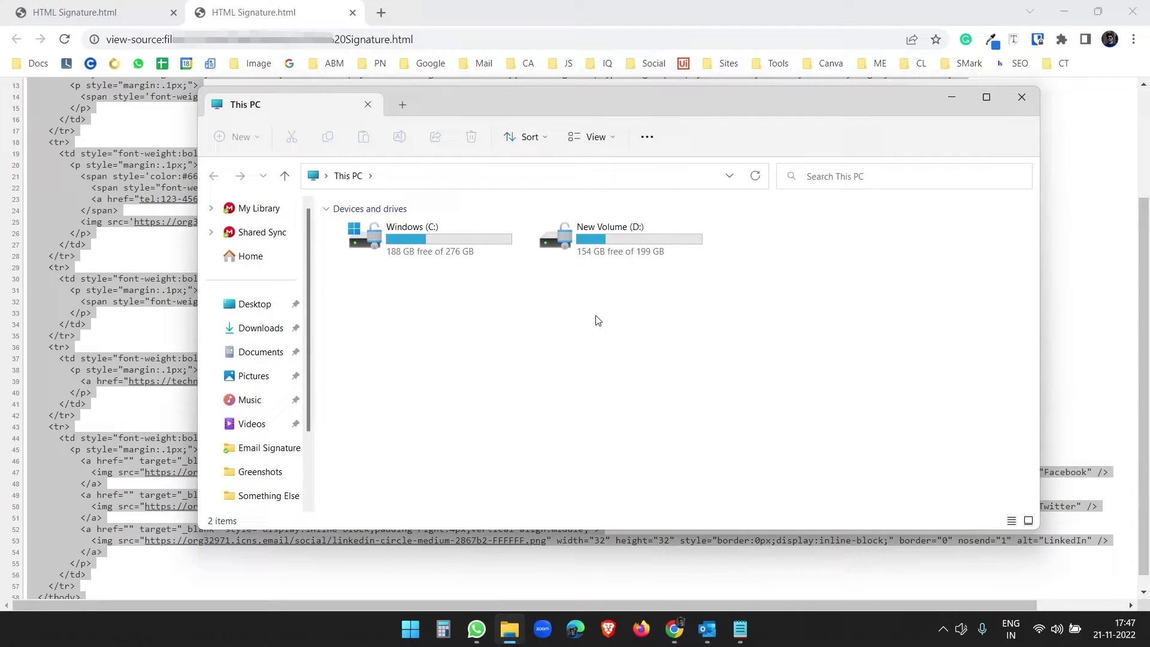
double_click(451, 244)
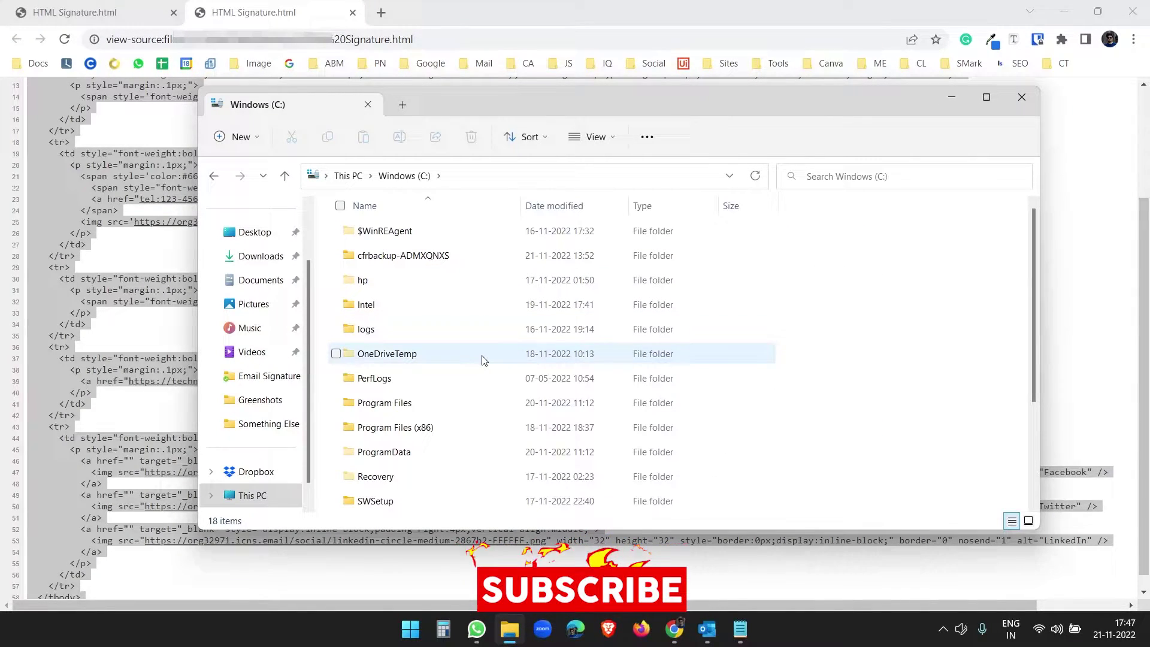
scroll(479, 353, "down", 2)
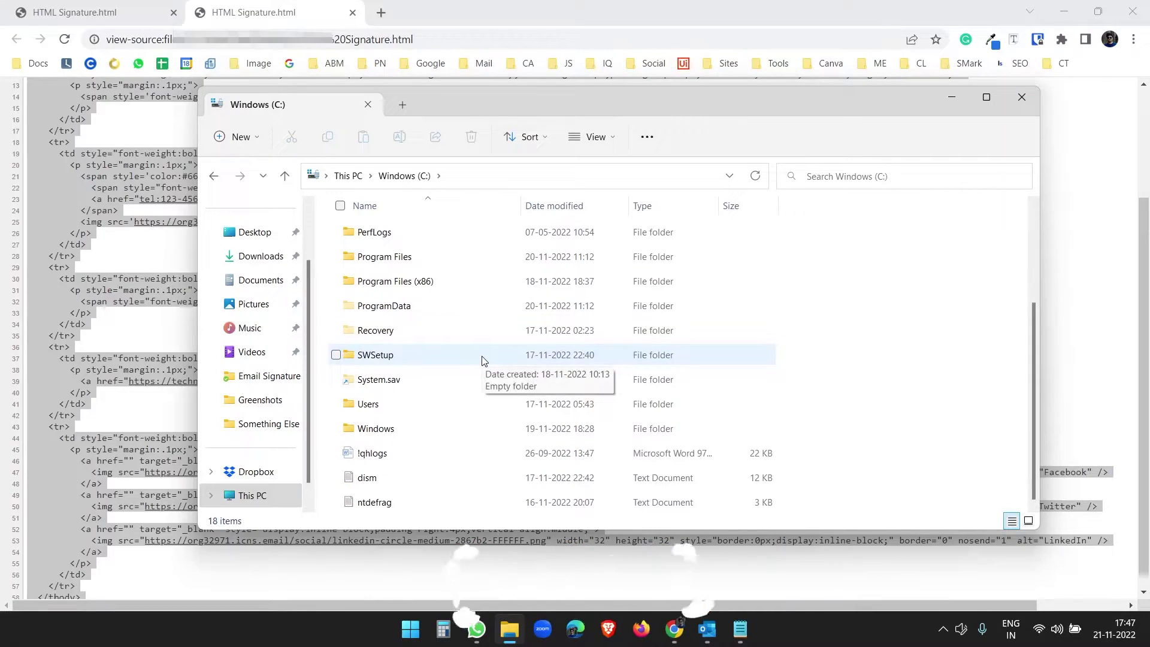
double_click(450, 403)
double_click(635, 256)
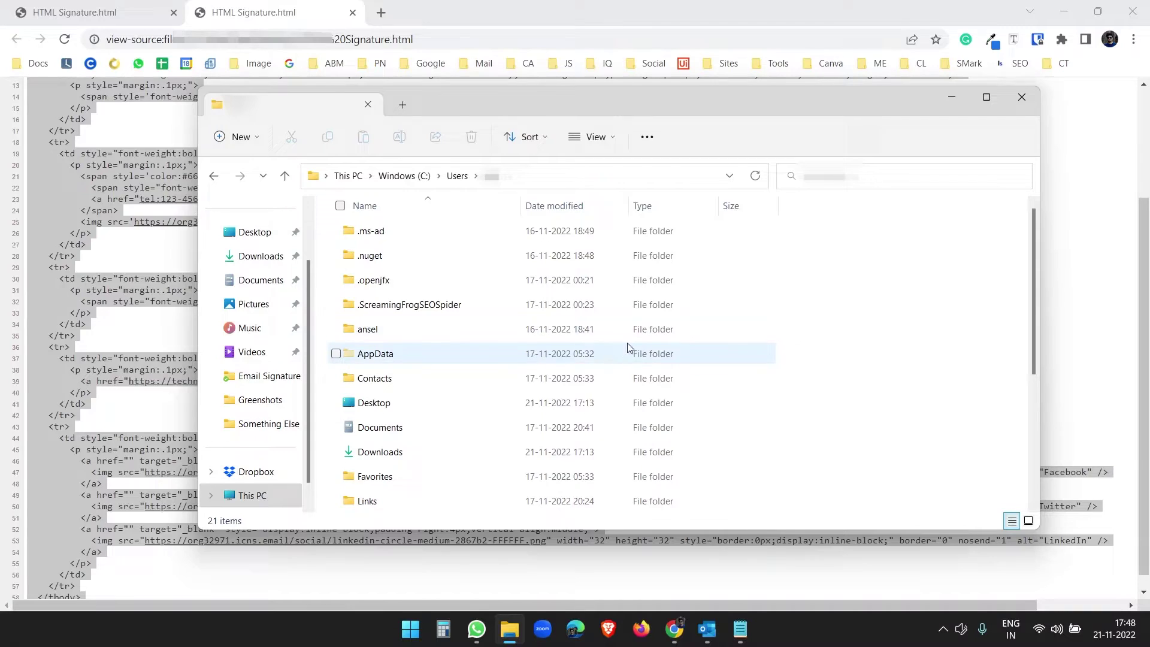
left_click(386, 356)
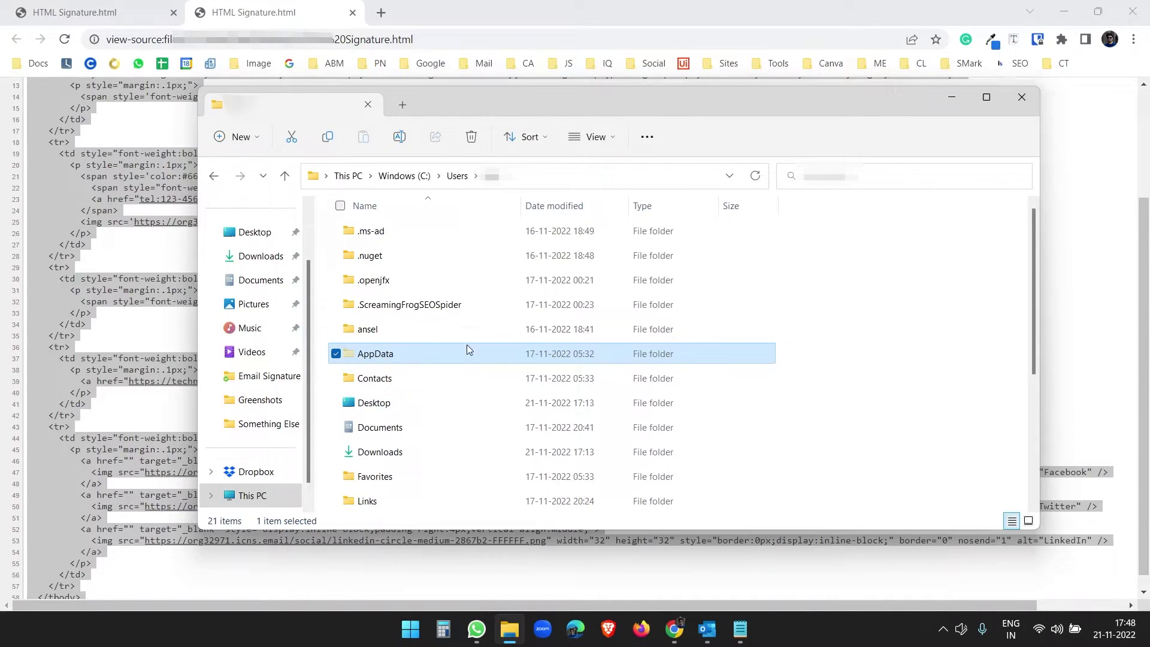
Step: Bring up Folder Options at its View settings
left_click(648, 144)
left_click(644, 380)
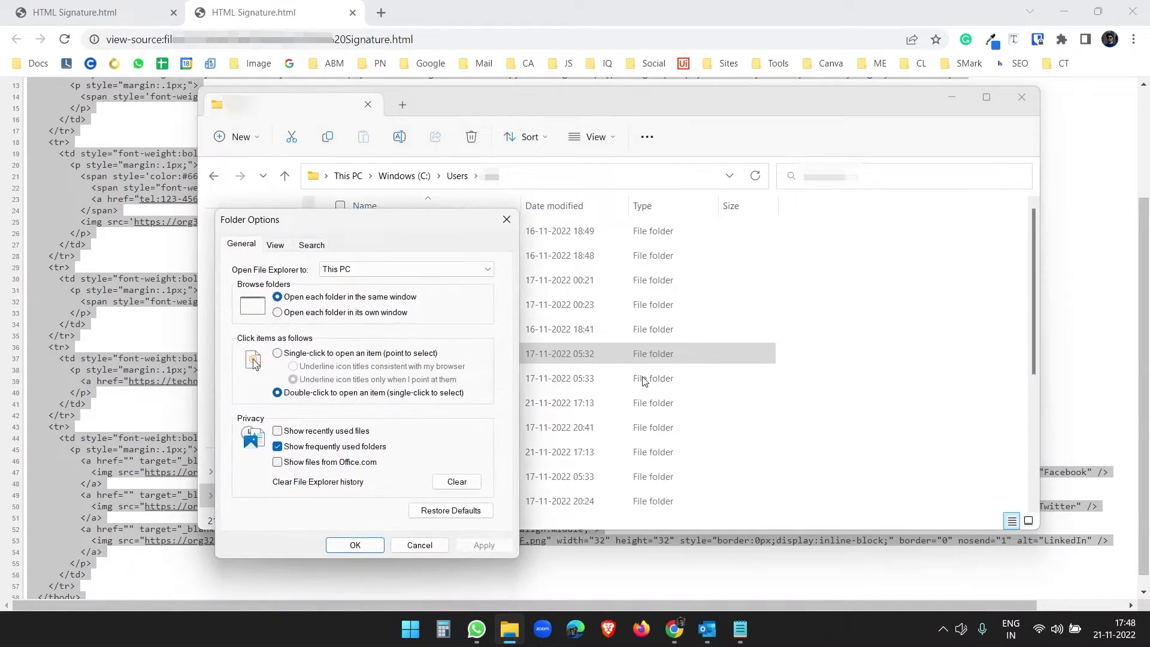
left_click(199, 116)
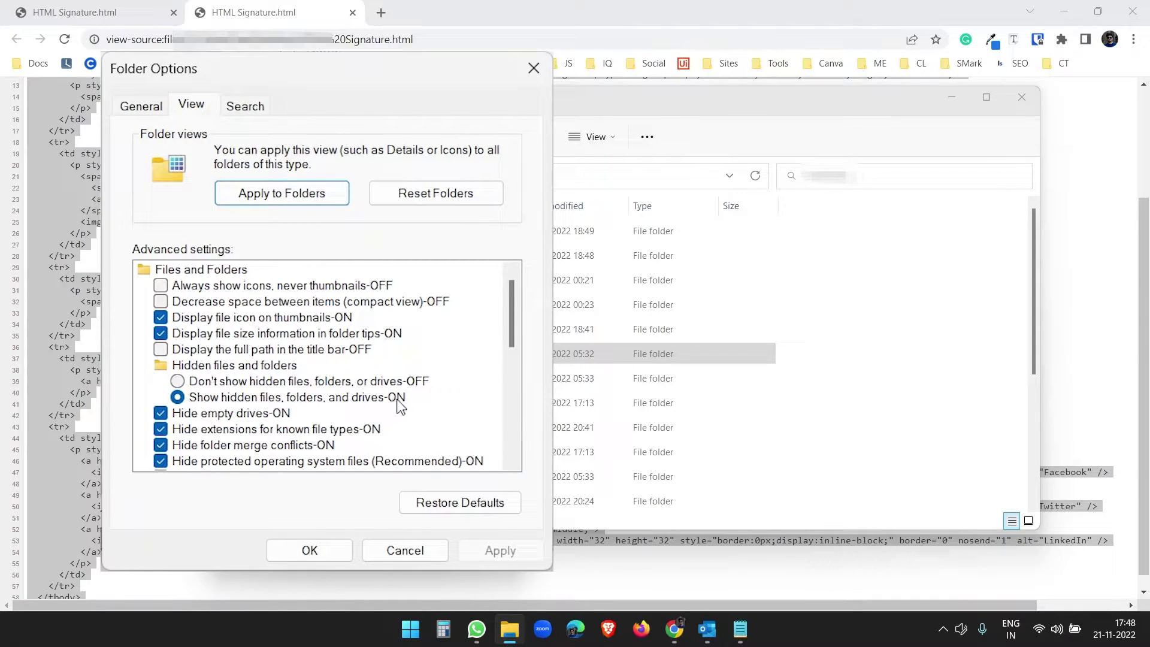
Step: Apply the show-hidden setting and browse AppData > Roaming > Microsoft > Signatures
left_click(326, 554)
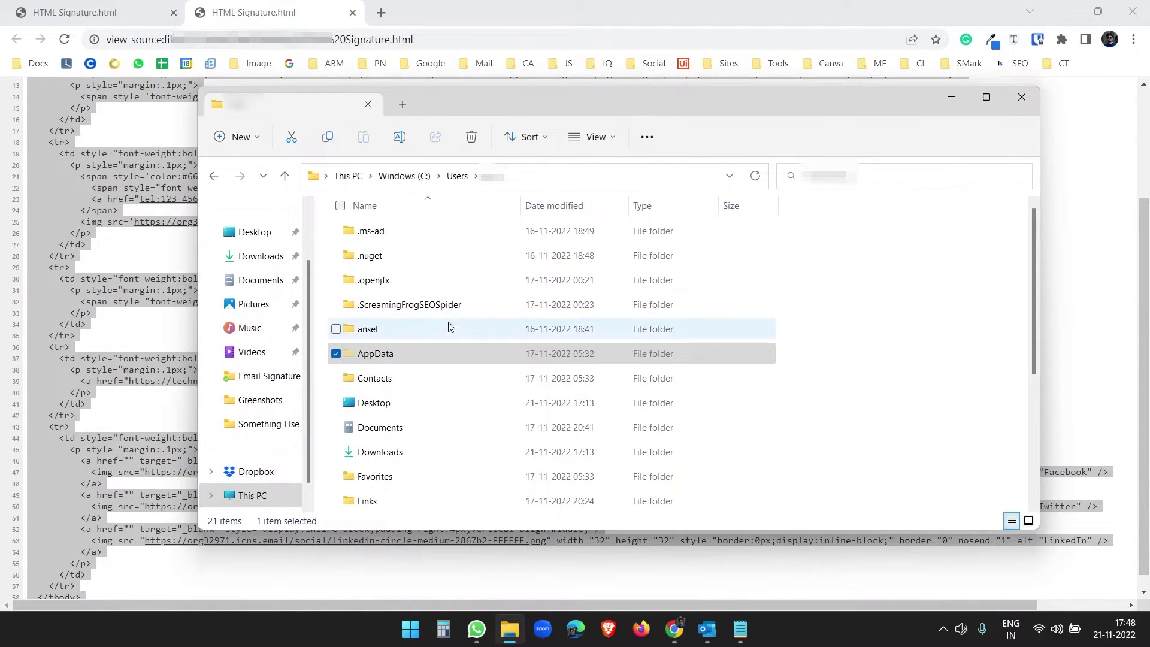
left_click(418, 354)
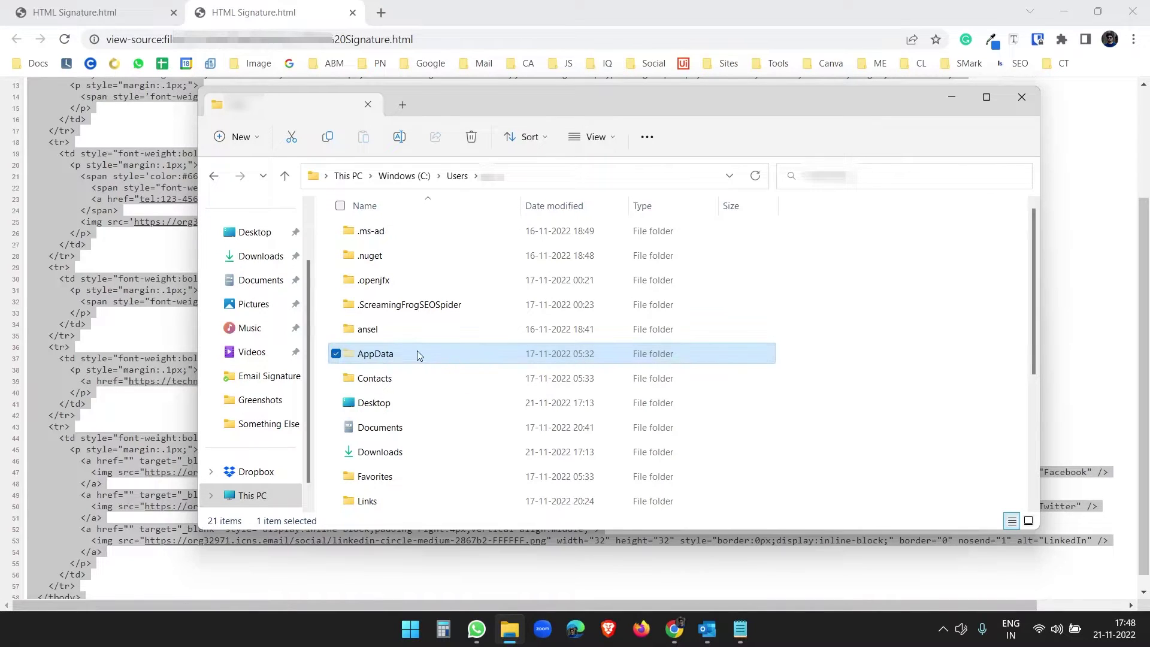
double_click(404, 357)
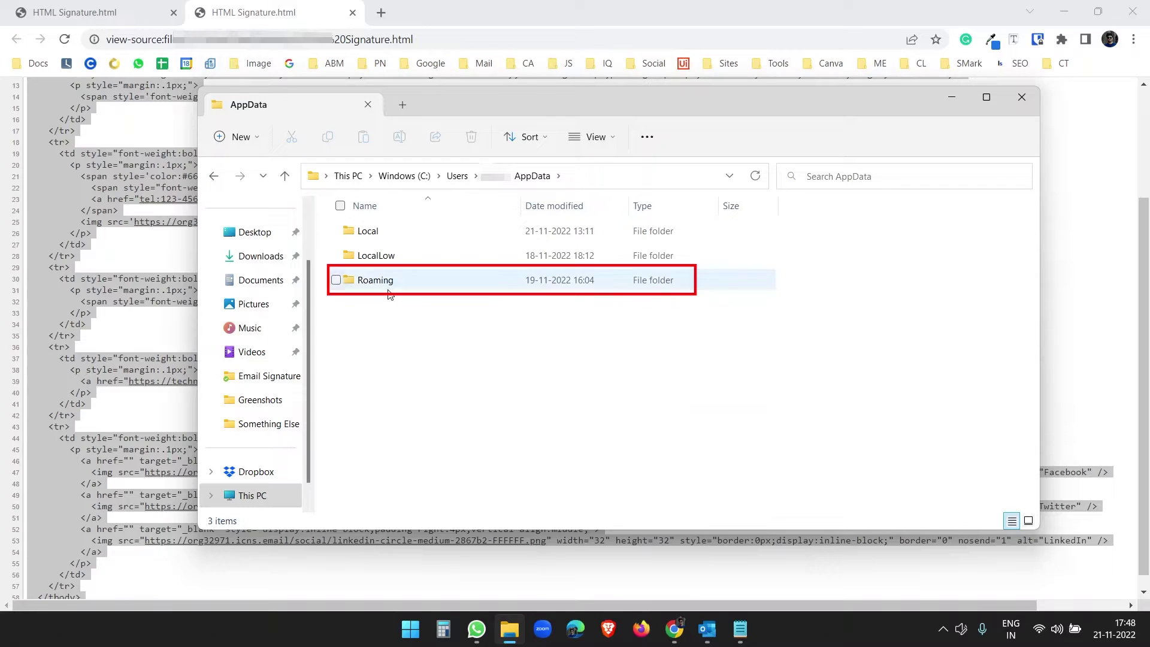
double_click(390, 284)
scroll(478, 321, "down", 1)
scroll(477, 321, "down", 3)
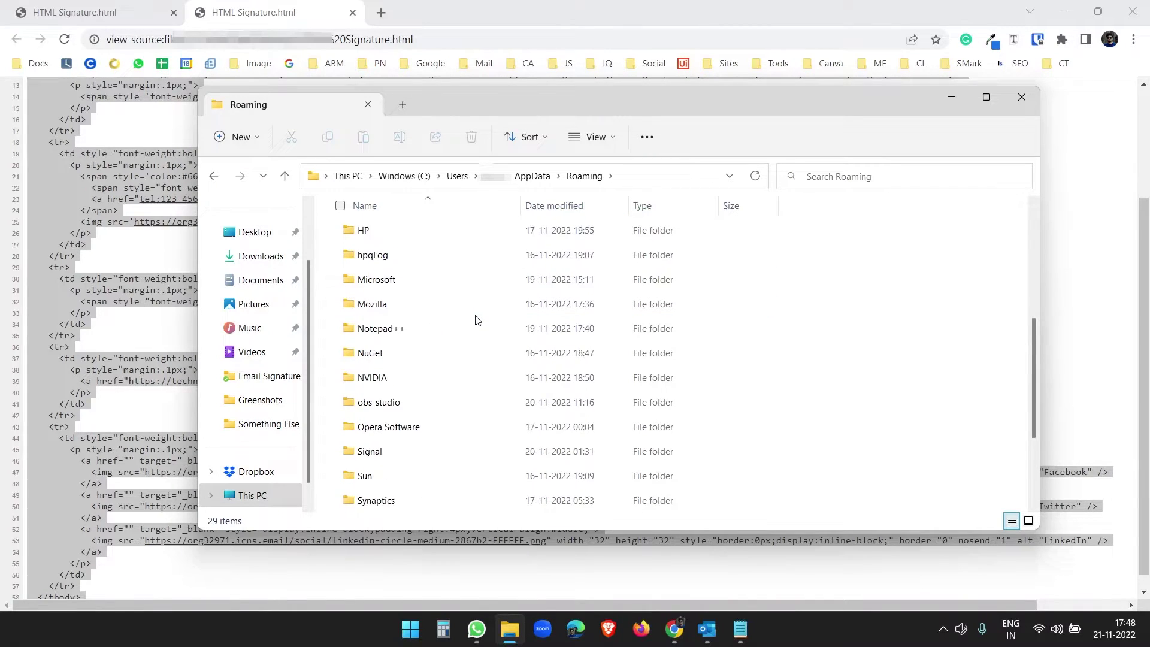
double_click(396, 283)
scroll(488, 334, "down", 5)
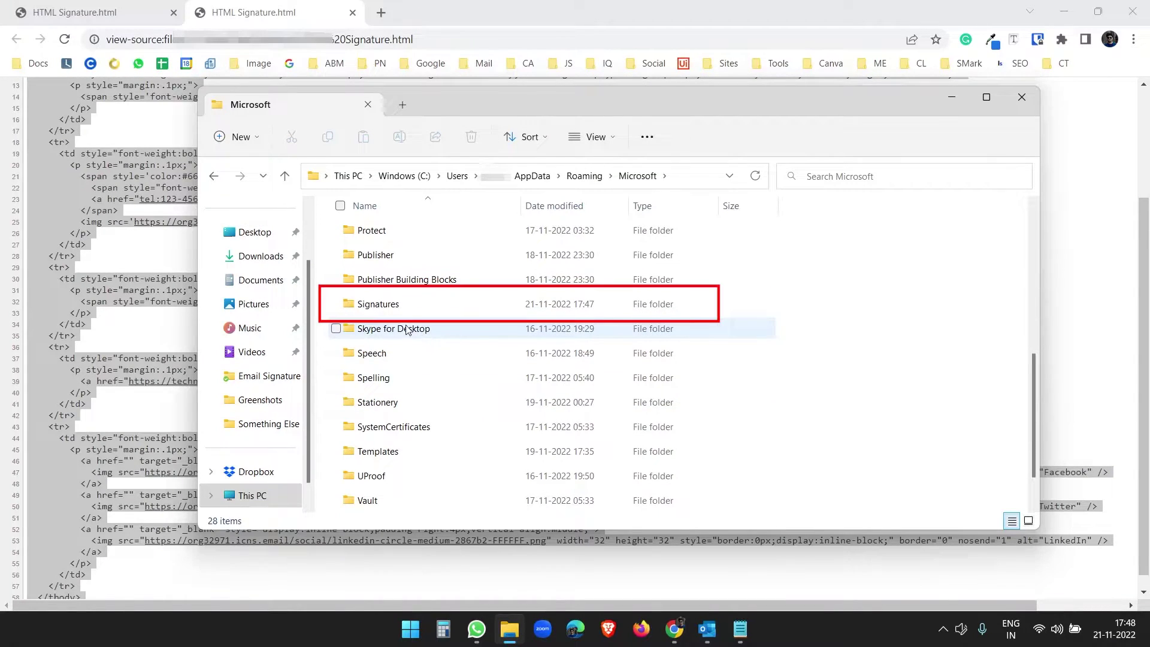
double_click(393, 307)
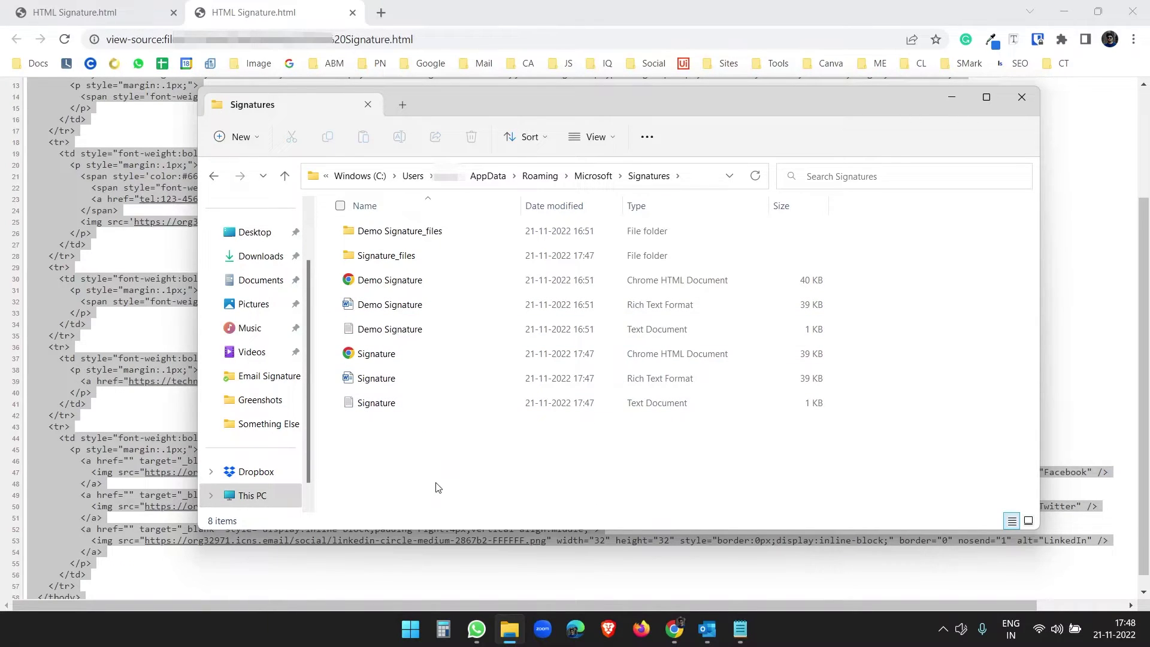
Step: Open the Signature HTML file with Notepad
left_click(377, 354)
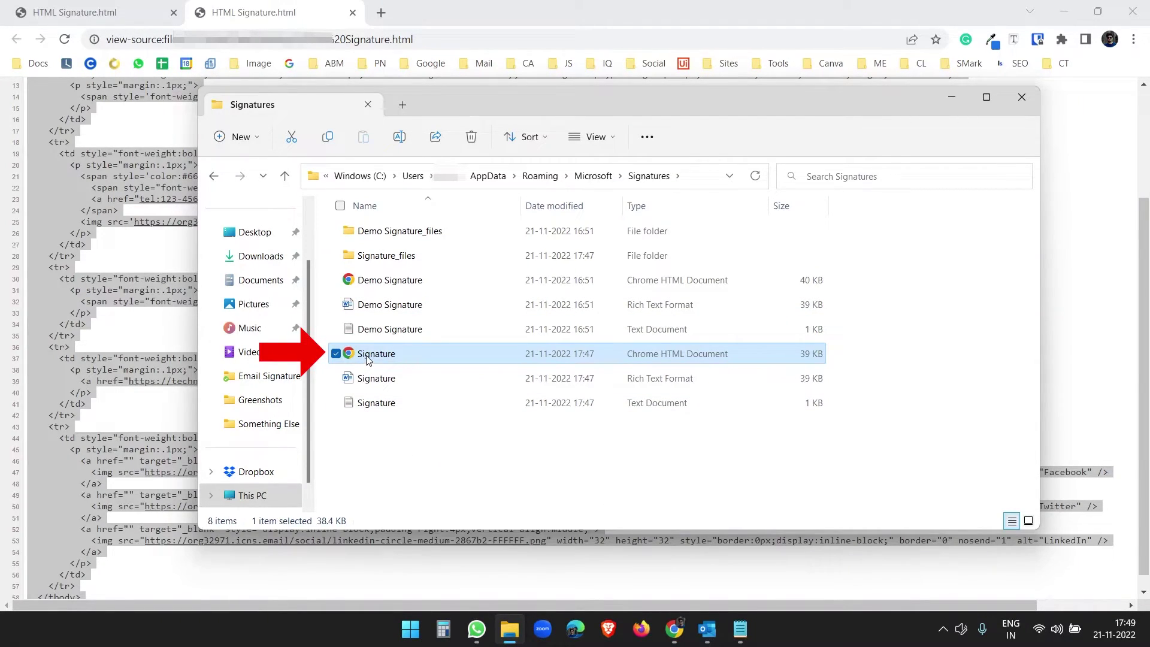
left_click(625, 353, "ctrl")
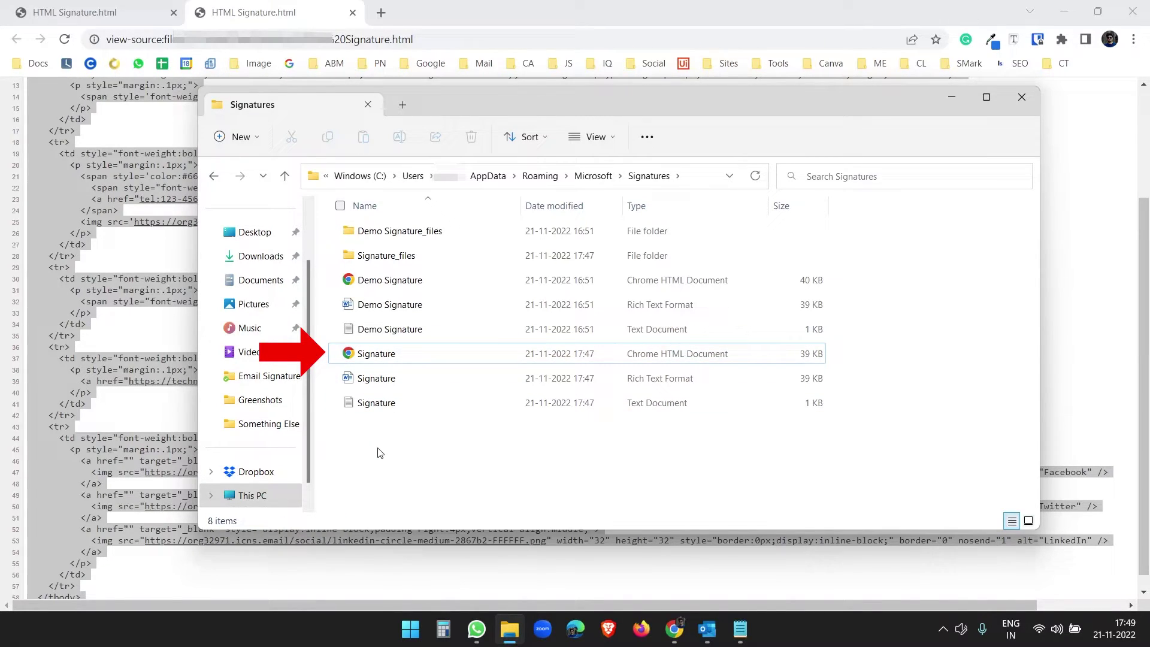
right_click(384, 358)
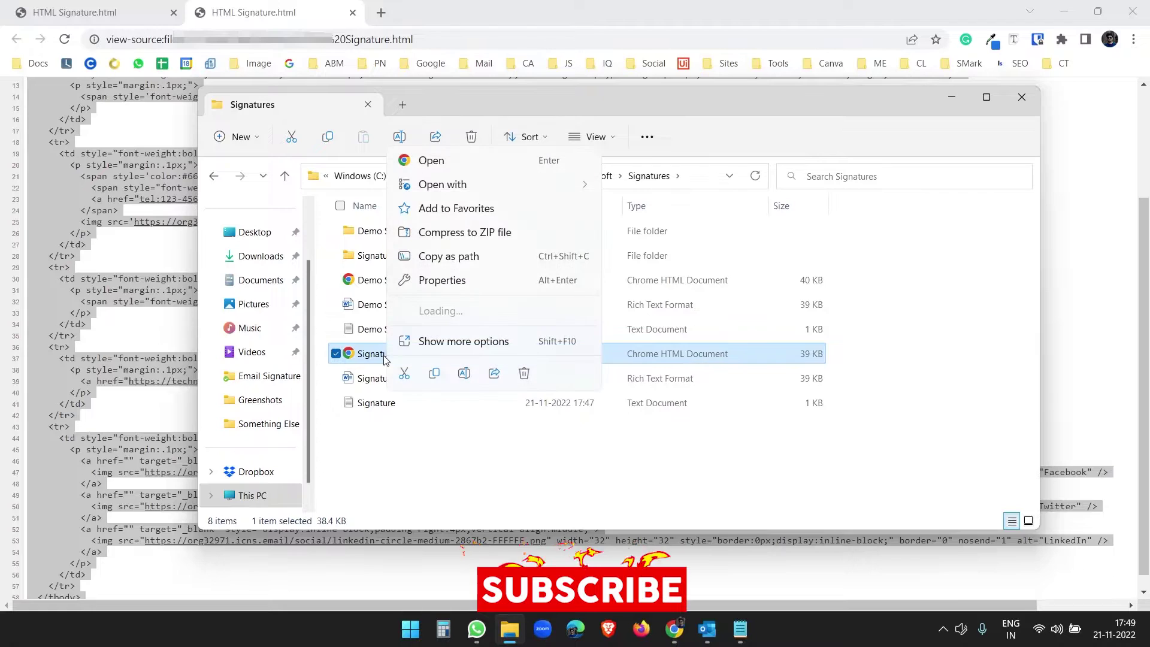
mouse_move(442, 185)
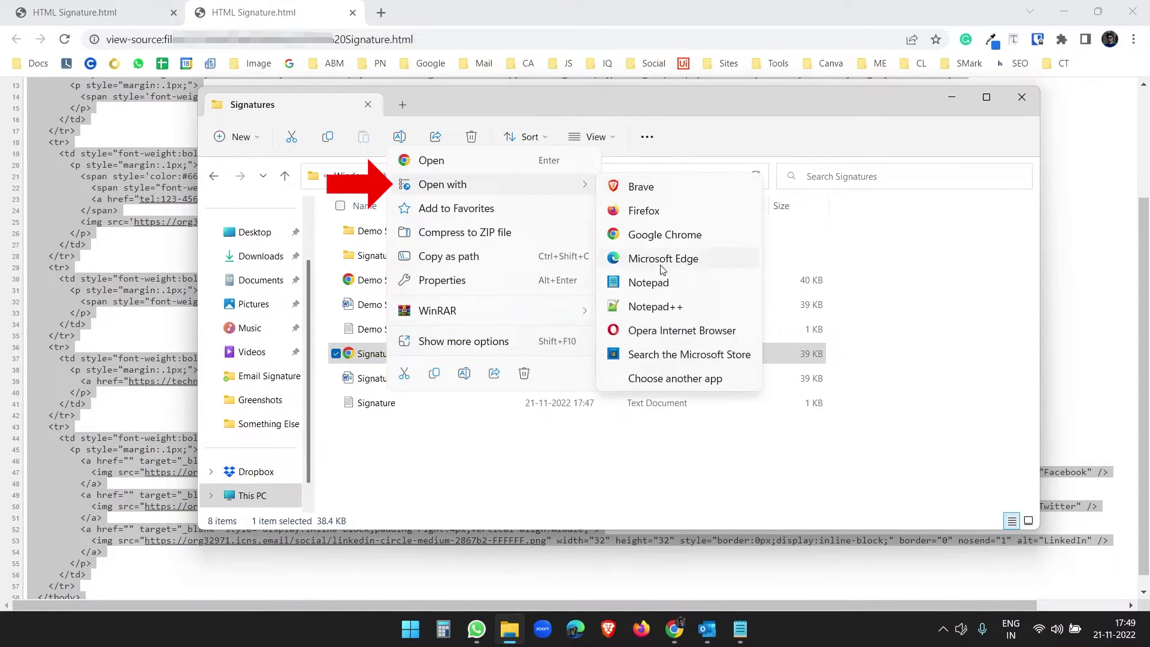
left_click(662, 283)
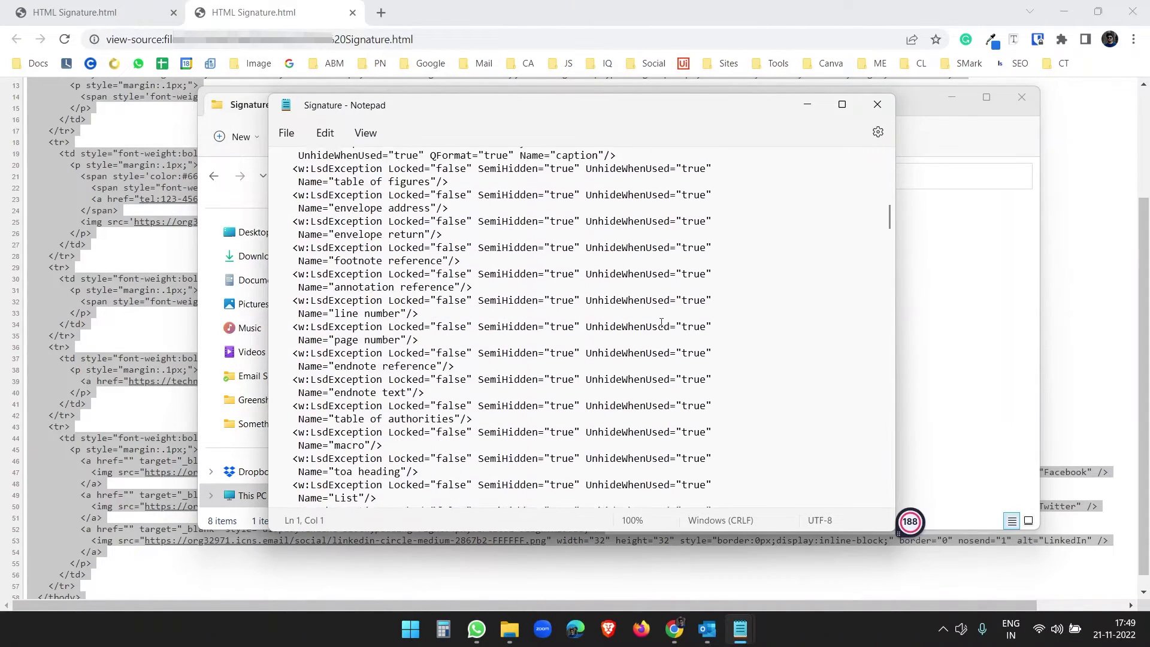
Step: Replace the 'Subscribe to the channel' text with the copied HTML signature code
left_click_drag(890, 218, 910, 496)
left_click(557, 382)
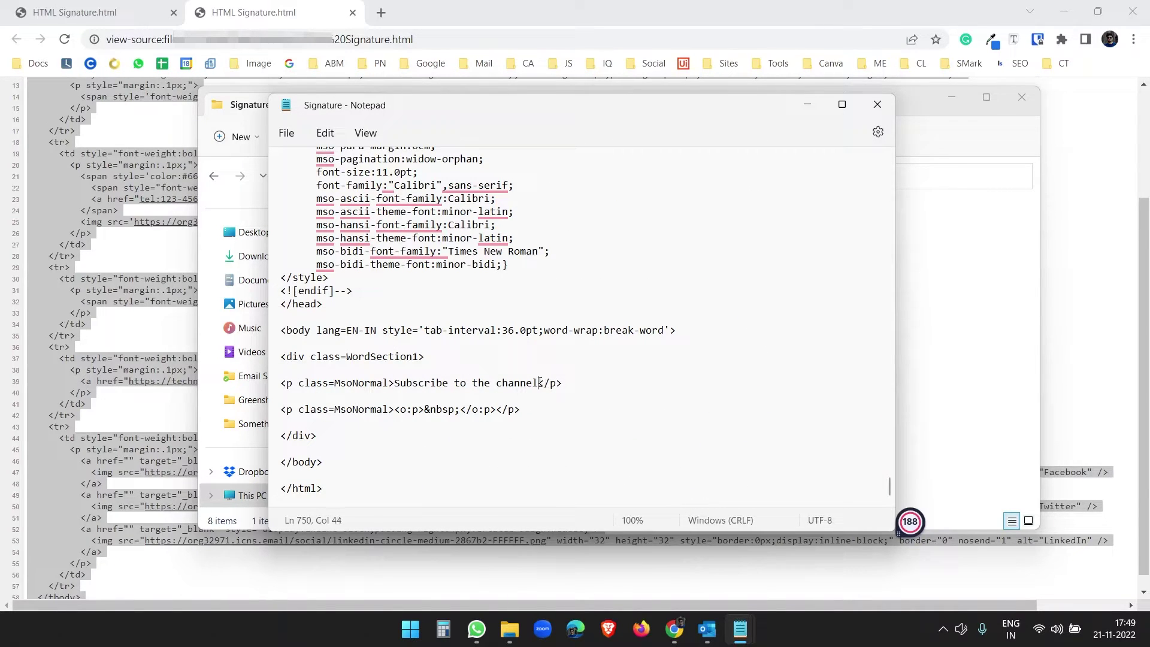
left_click_drag(540, 382, 390, 384)
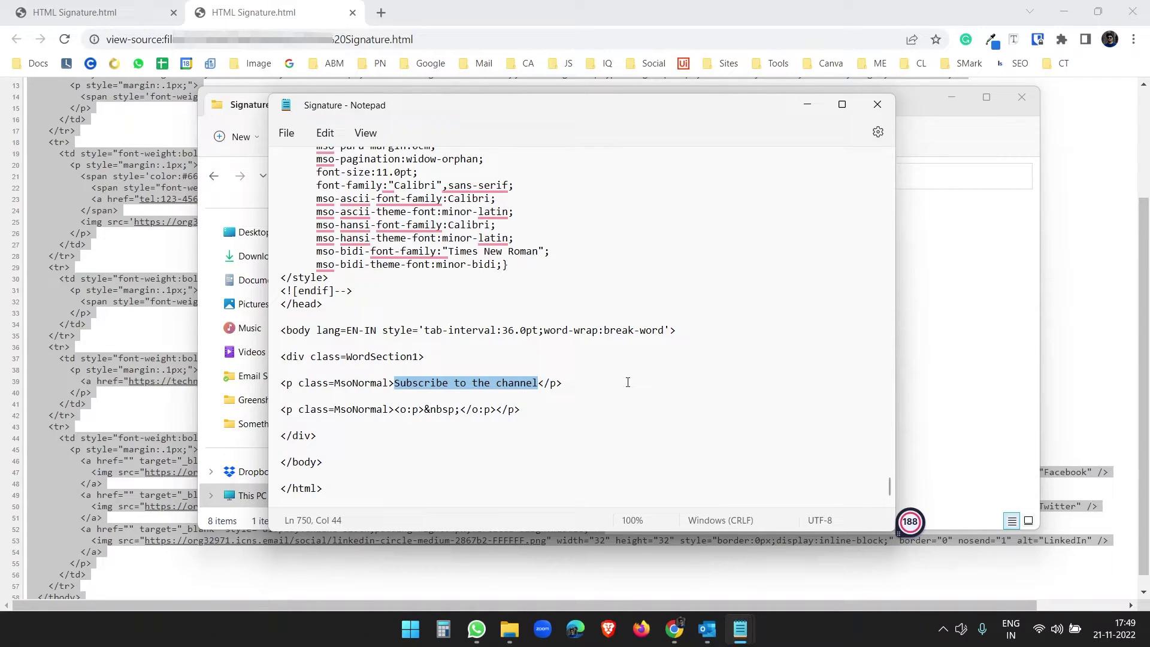
right_click(486, 391)
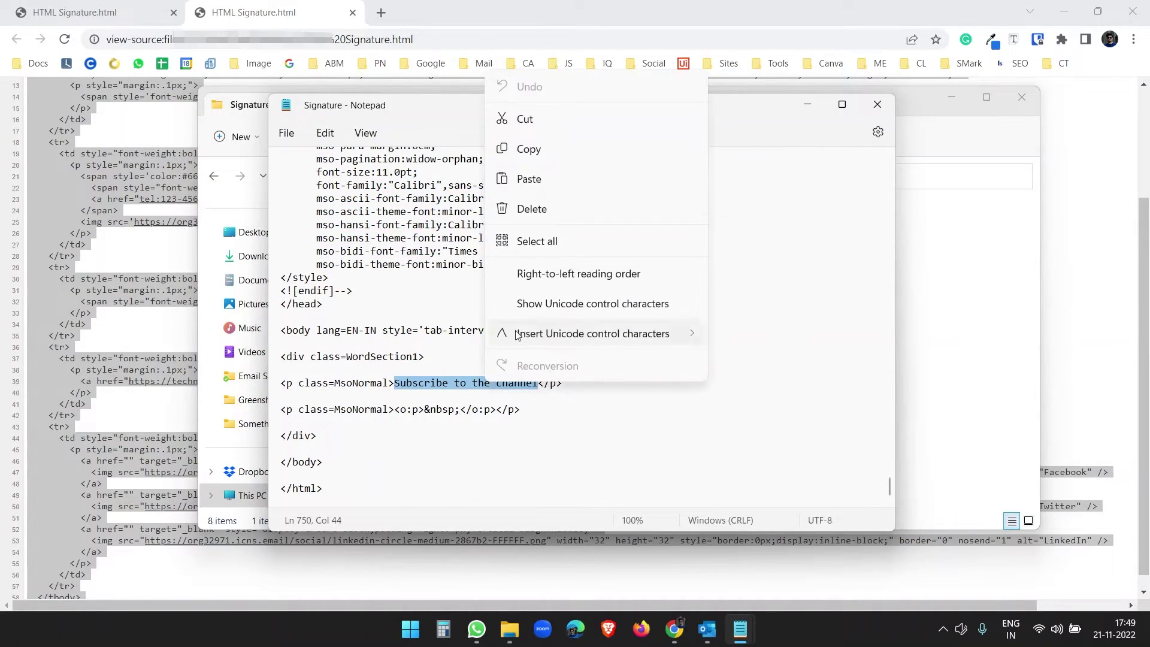
left_click(529, 179)
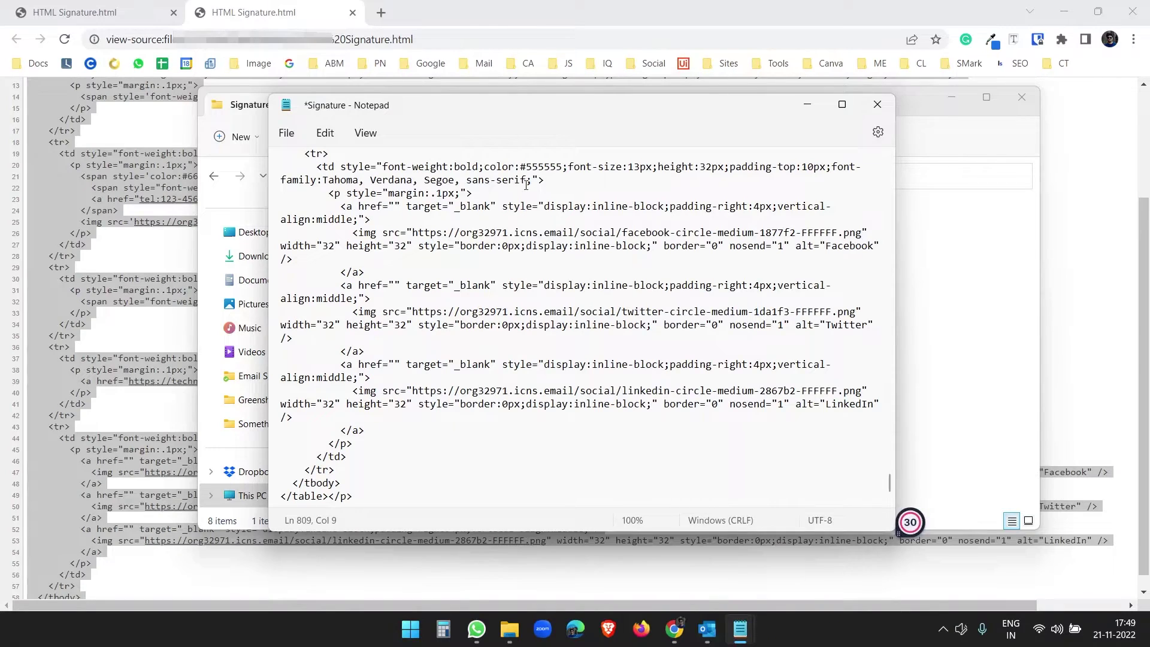
Step: Save the Signature file, close Notepad and return to Outlook
left_click(287, 134)
left_click(294, 232)
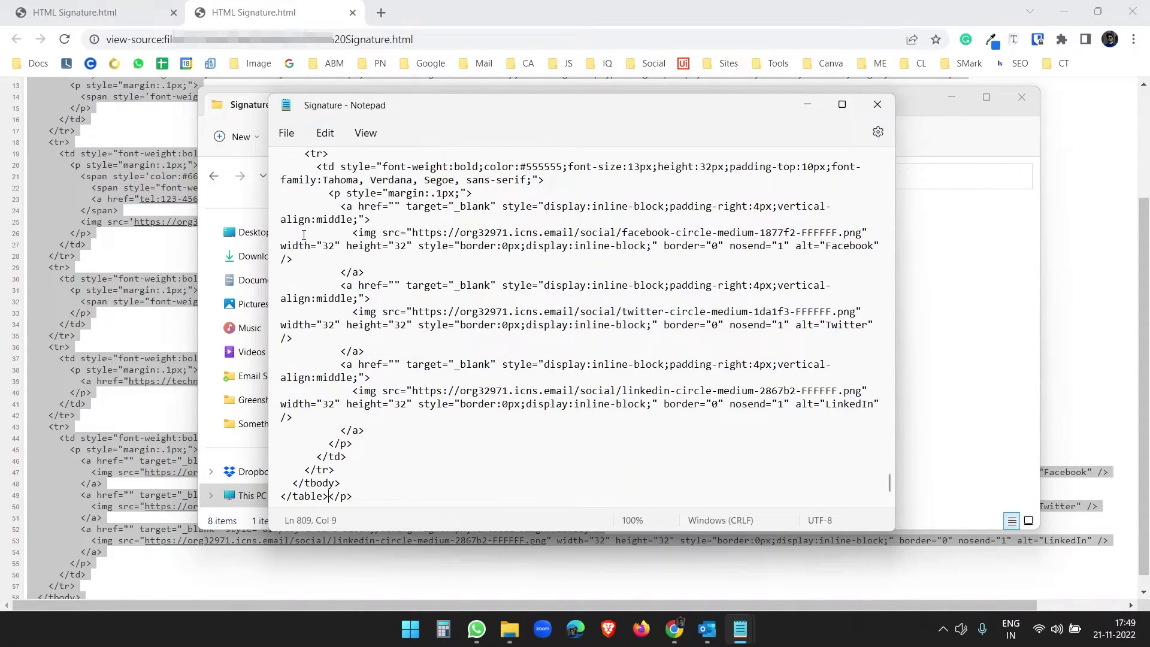
left_click(876, 107)
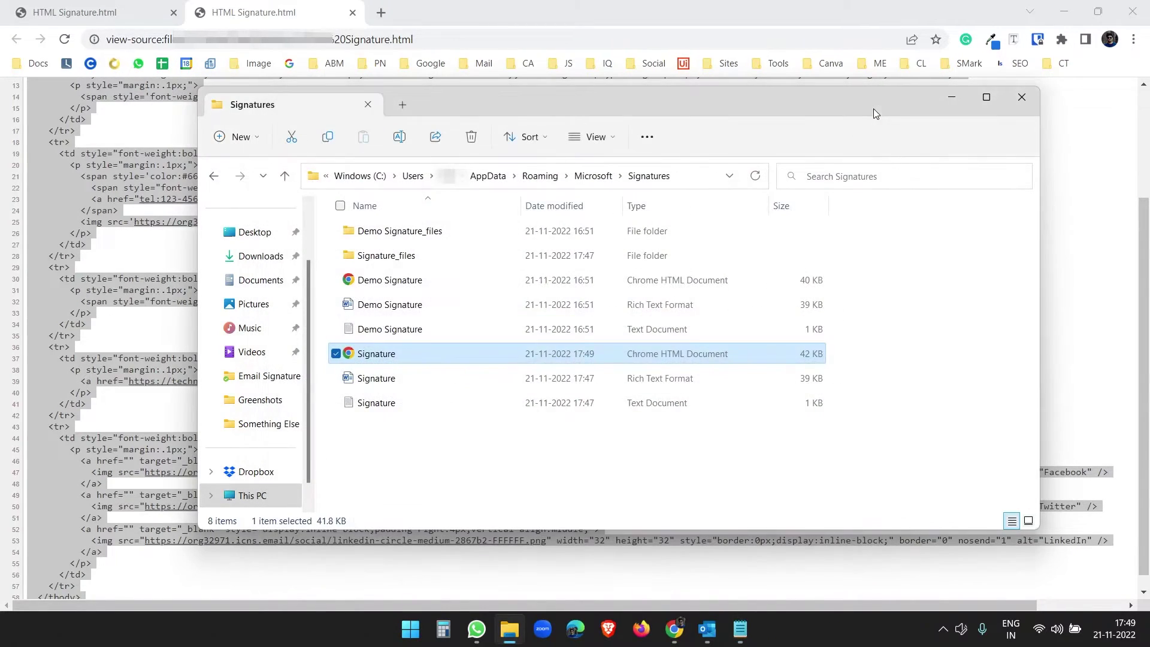
left_click(710, 627)
Step: Restart Outlook and start a new email showing the photo, contact and social-icon signature
left_click(1130, 11)
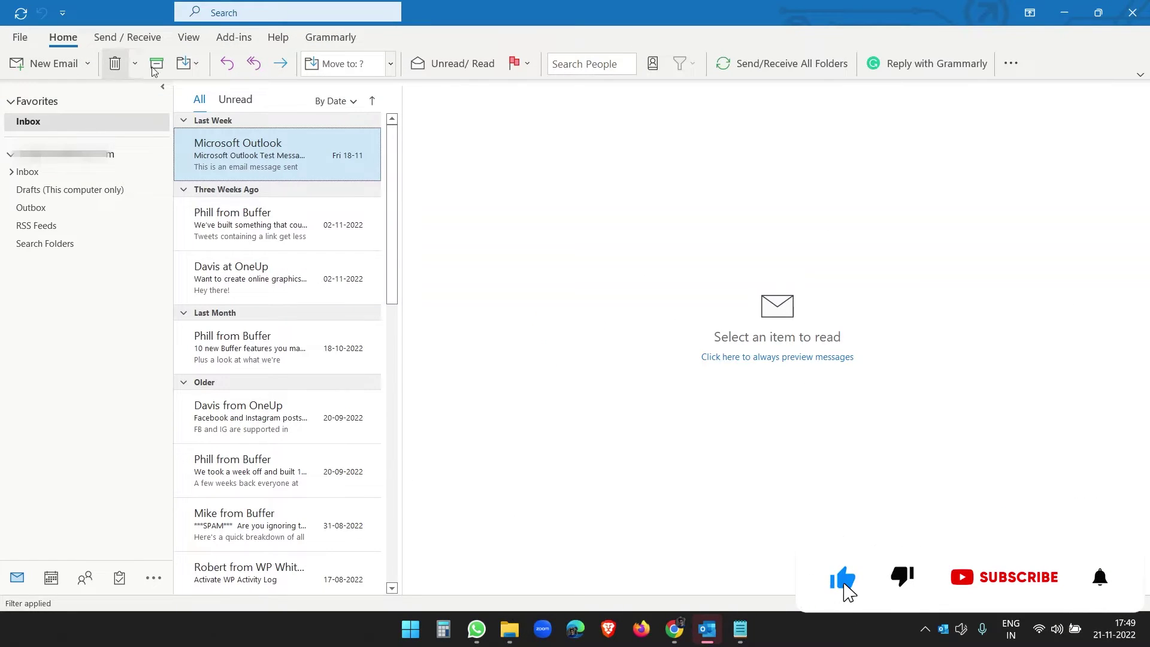
left_click(45, 62)
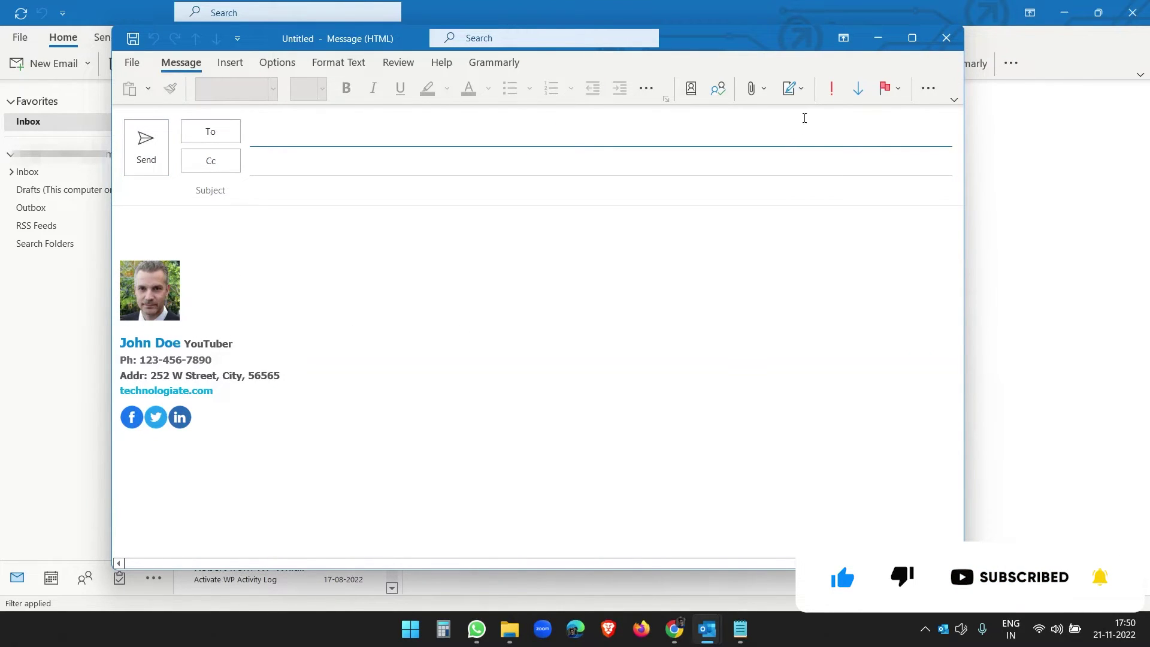
Step: Set 'Signature' as the default for replies and forwards in the signature settings
left_click(799, 90)
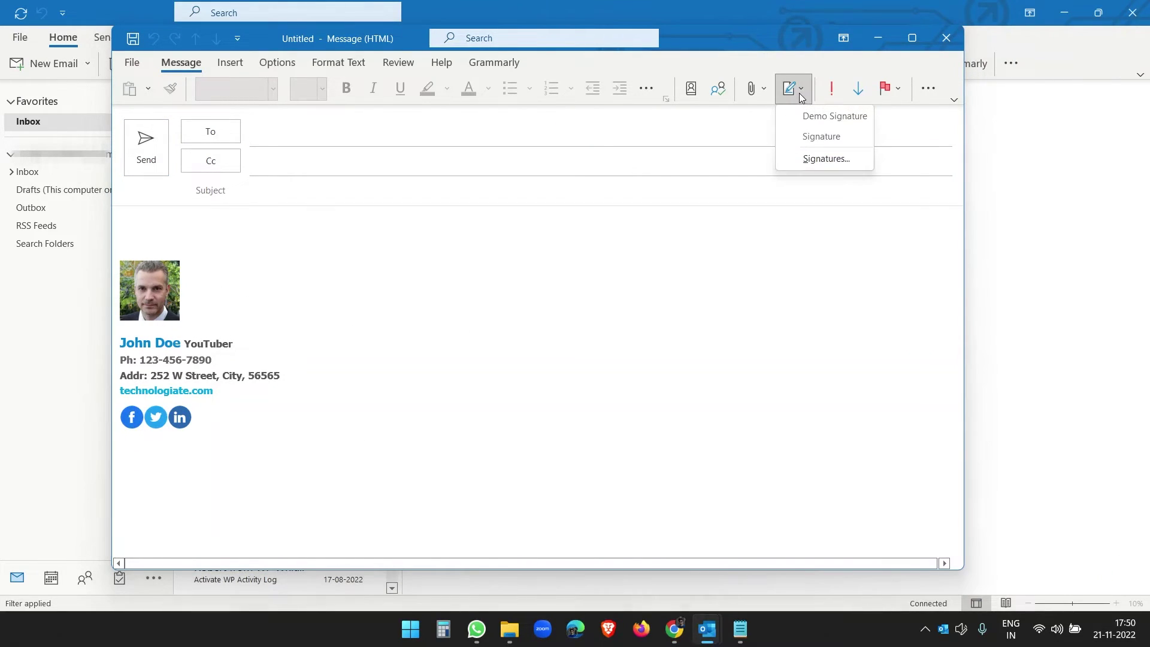
left_click(826, 159)
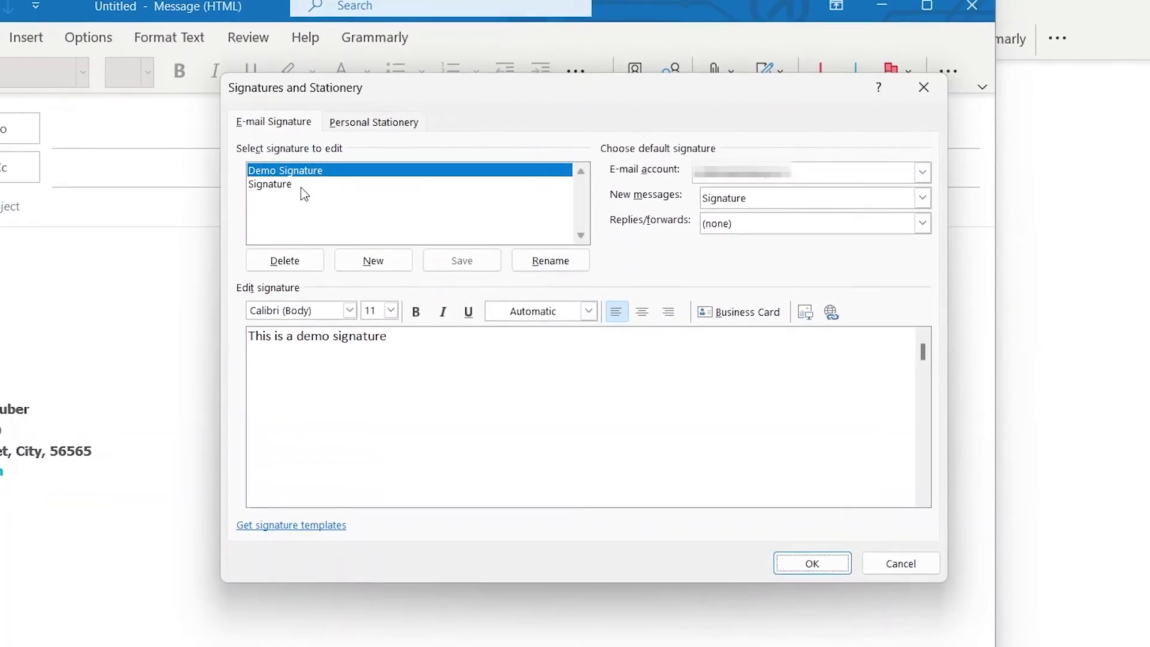
left_click(280, 189)
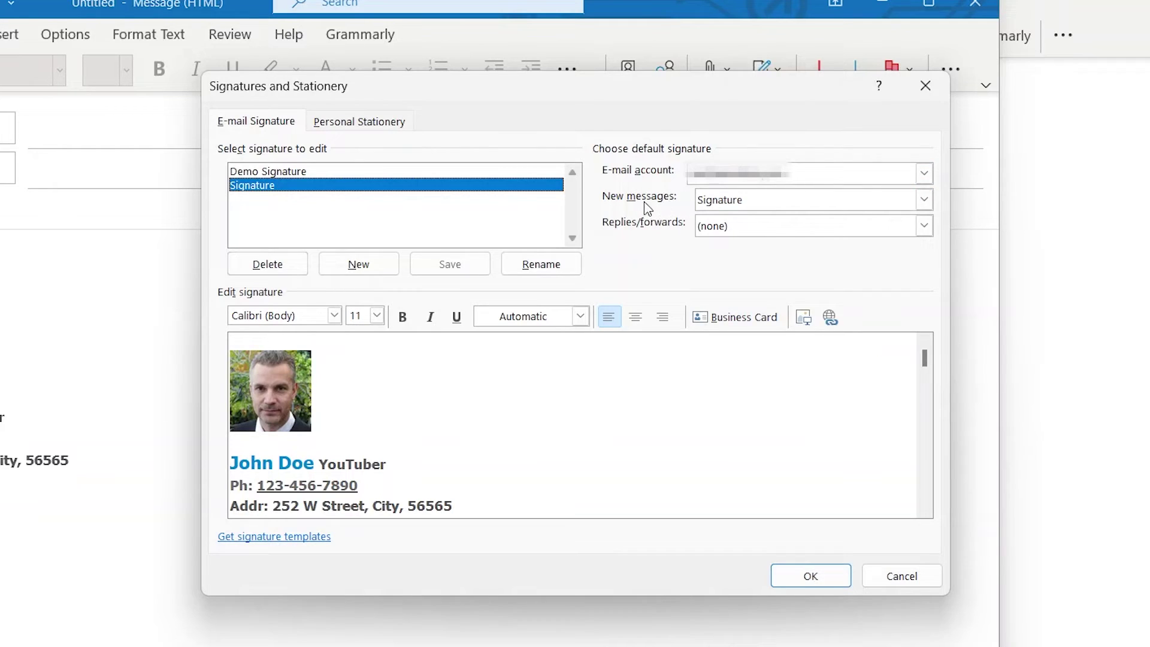
left_click(738, 226)
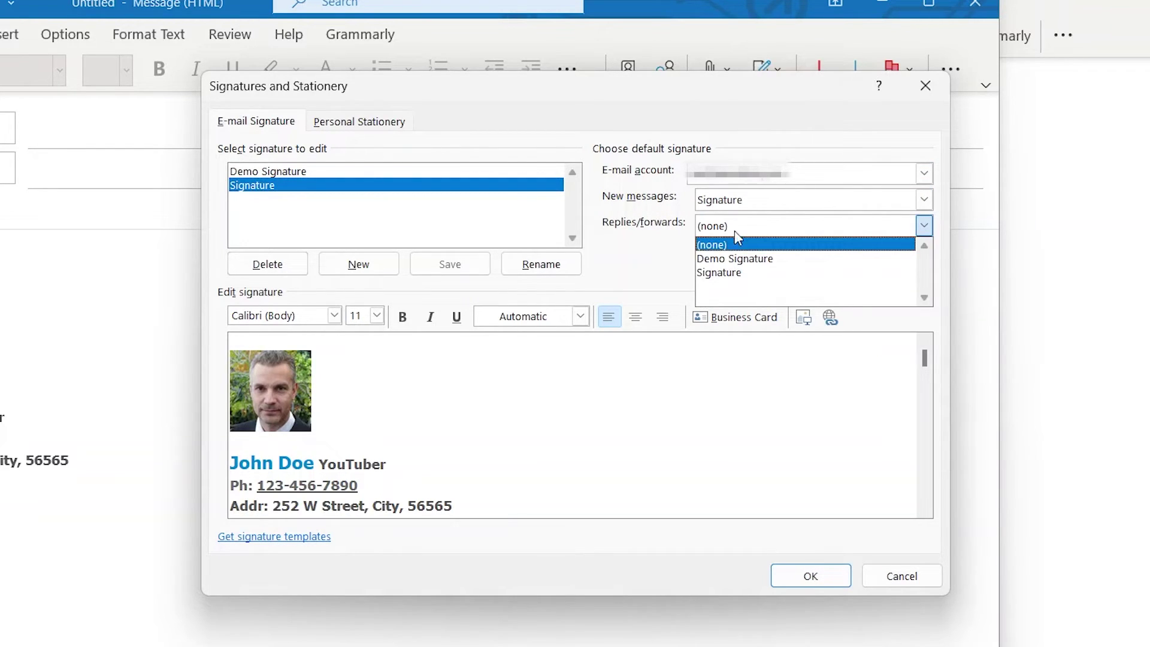
left_click(739, 273)
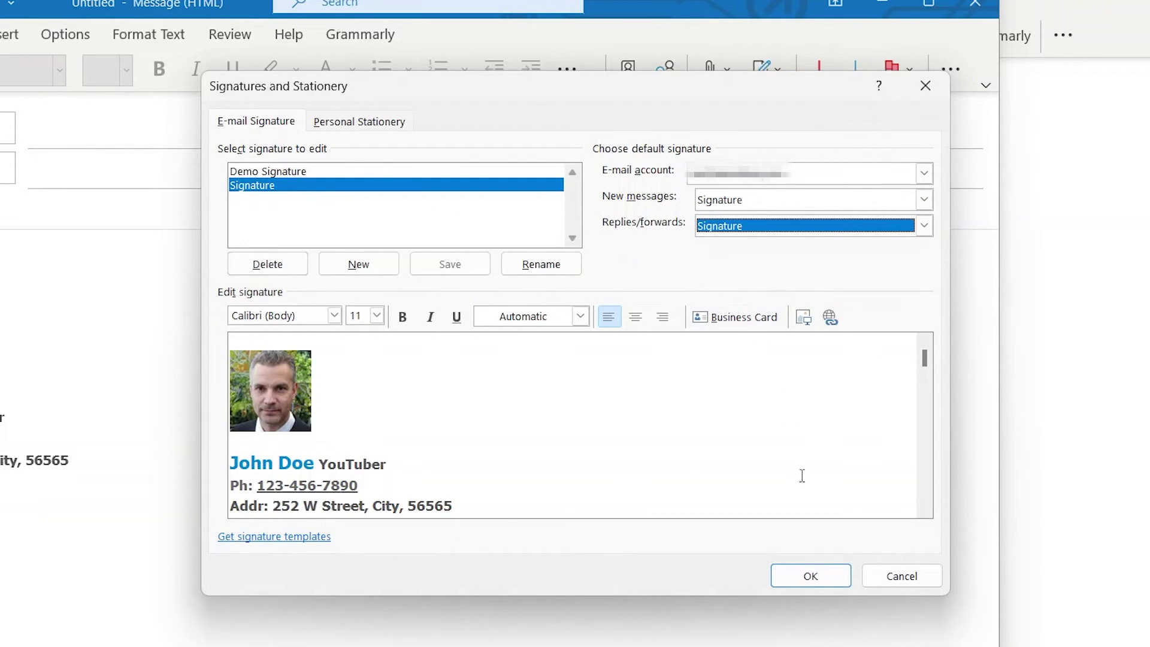
left_click(818, 576)
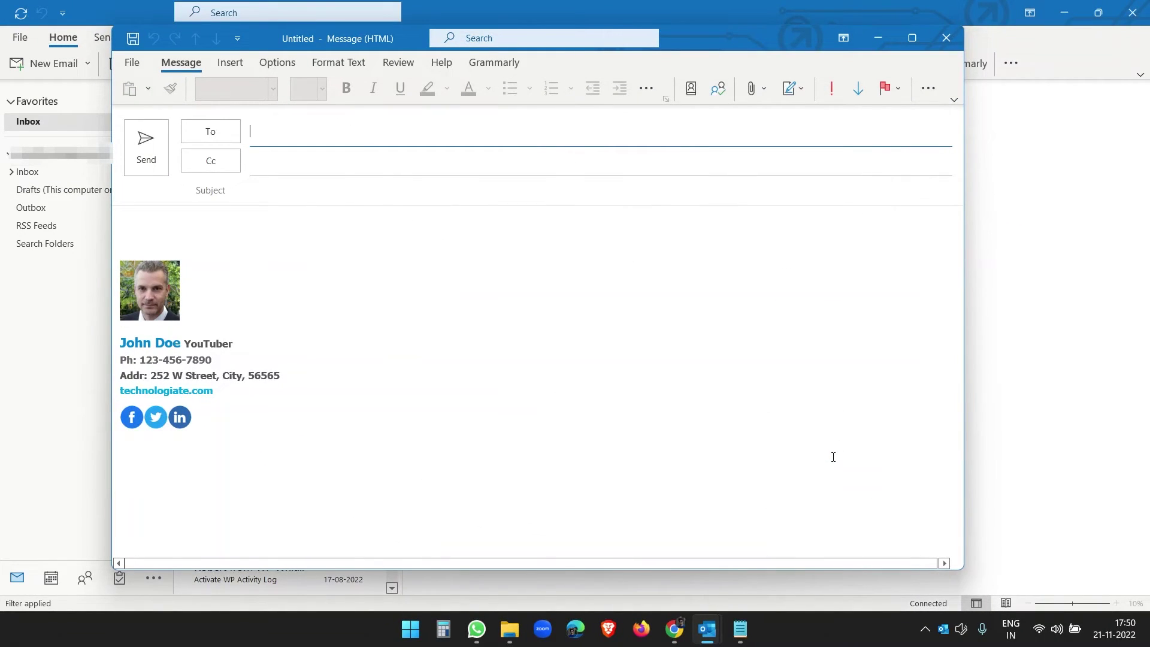
Step: Insert Demo Signature into the message in place of the HTML signature
left_click(805, 89)
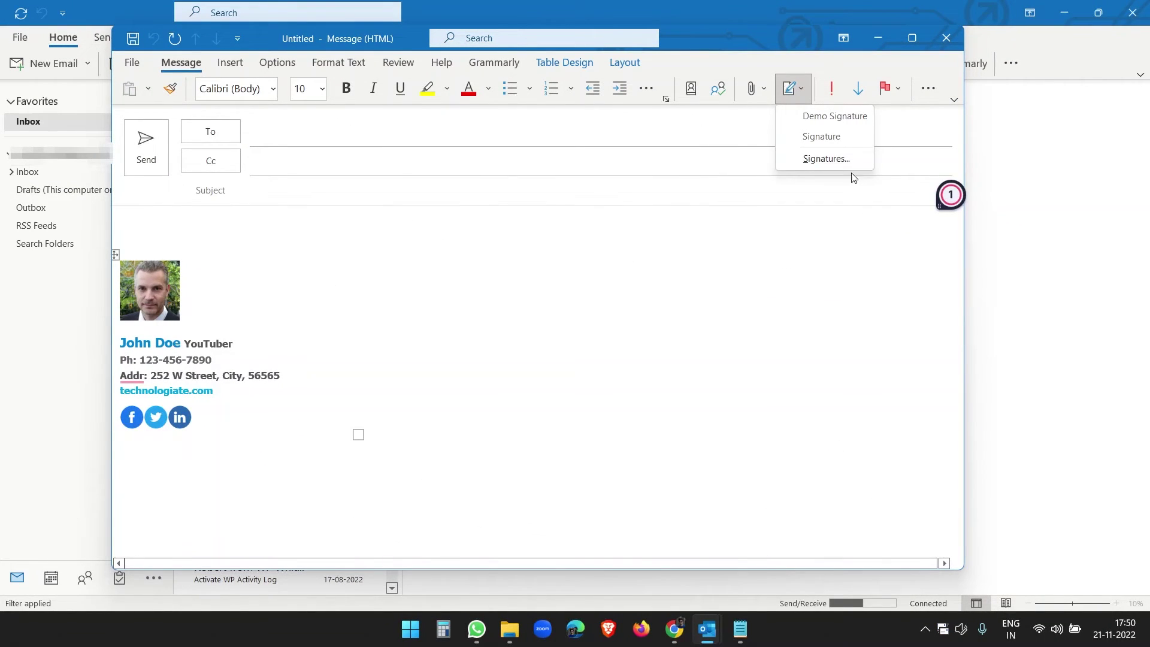
left_click(828, 122)
left_click(804, 93)
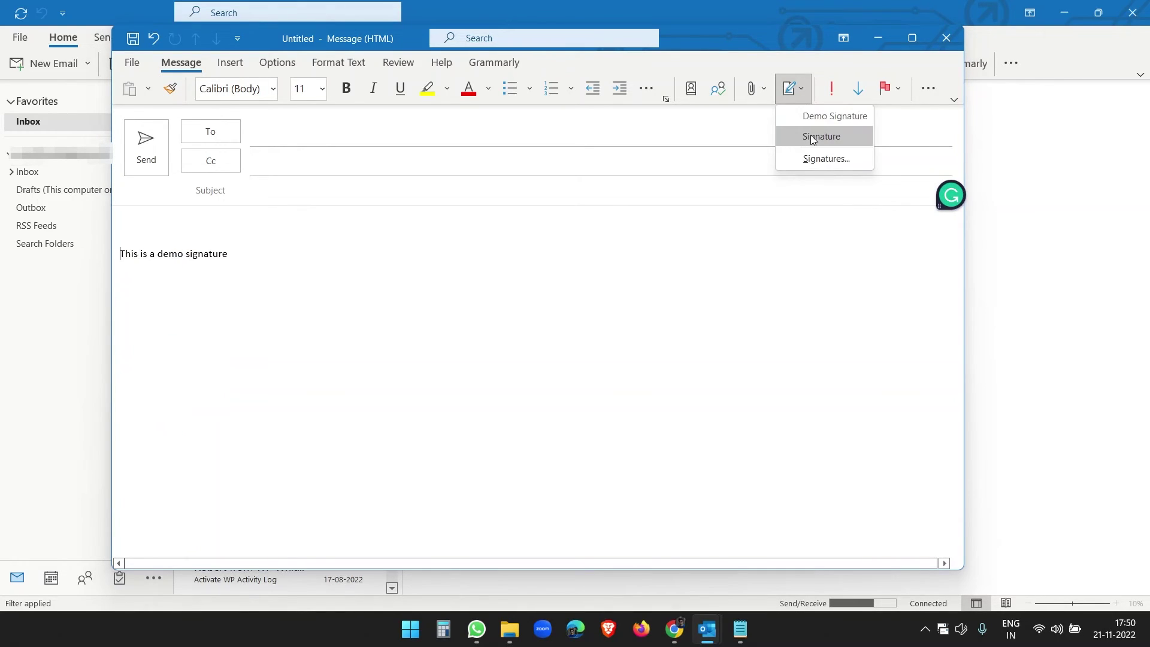